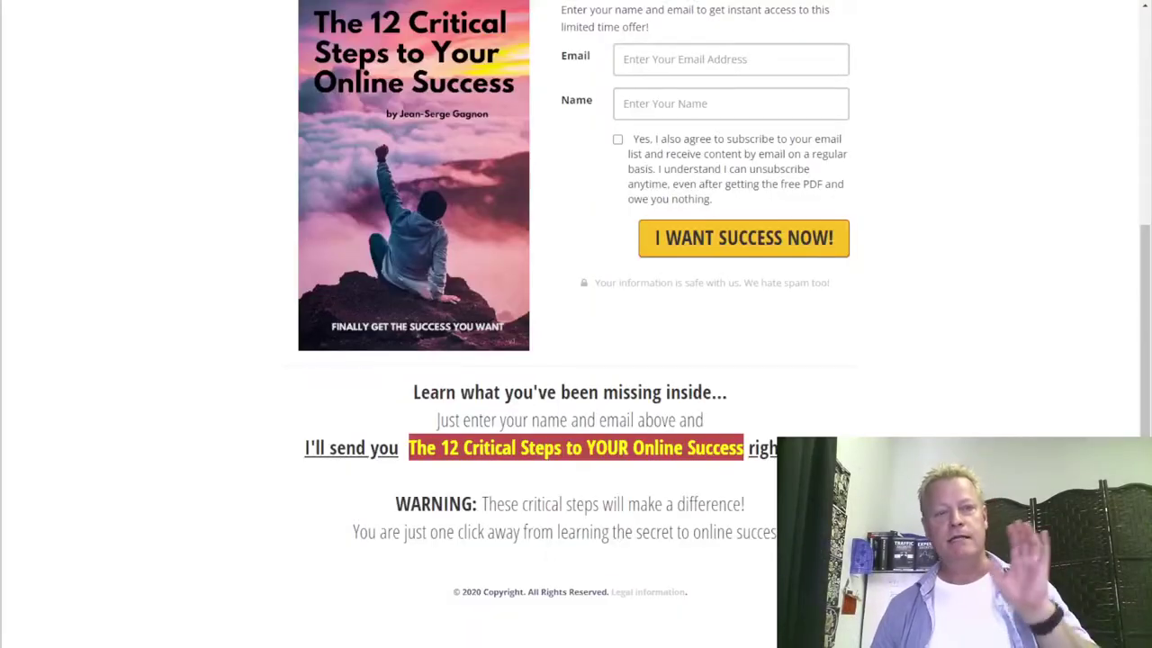
# - Scroll up and down through the page currently shown in Chrome
pyautogui.scroll(3, 576, 324)
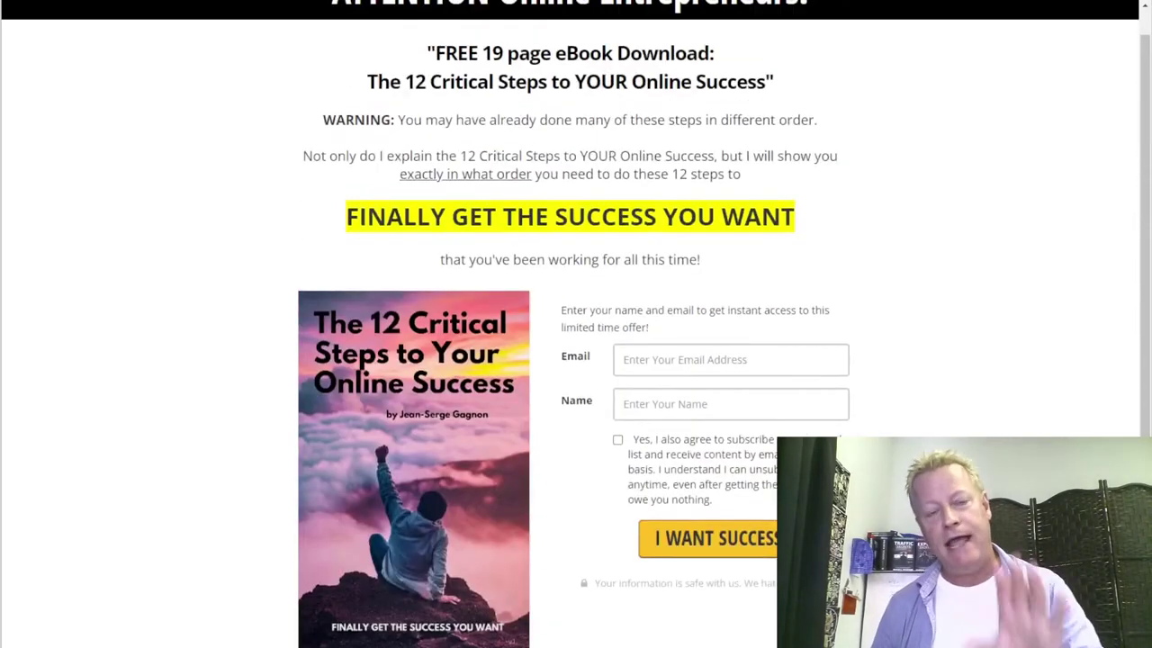
pyautogui.scroll(-2, 576, 324)
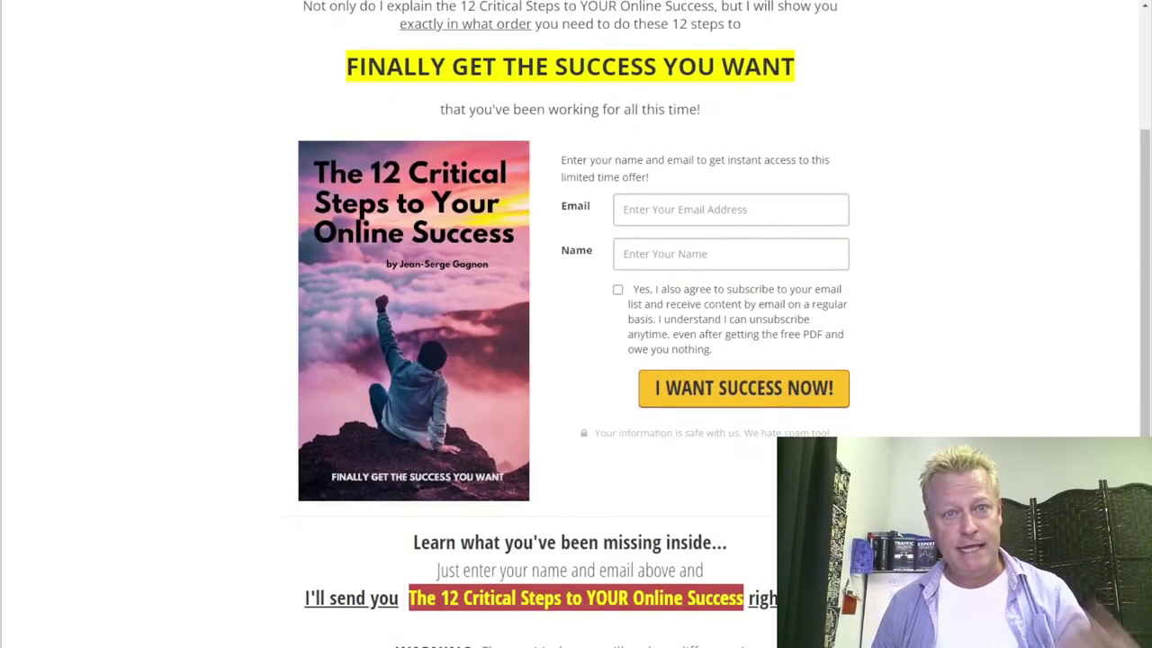
pyautogui.scroll(2, 899, 307)
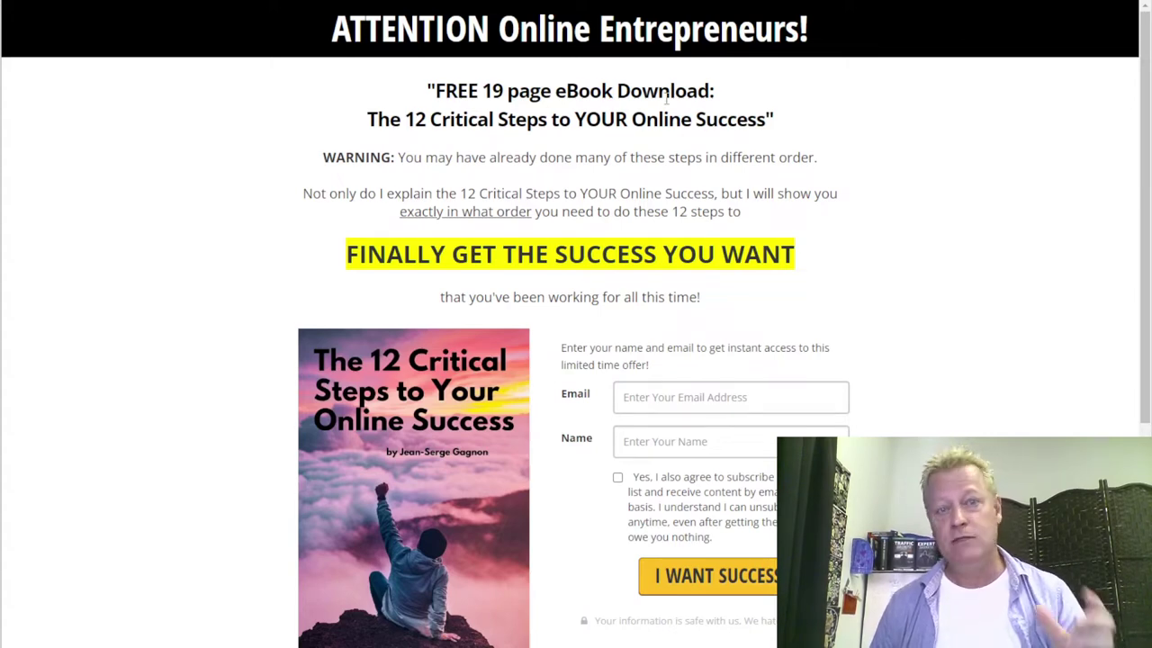
pyautogui.scroll(-2, 727, 240)
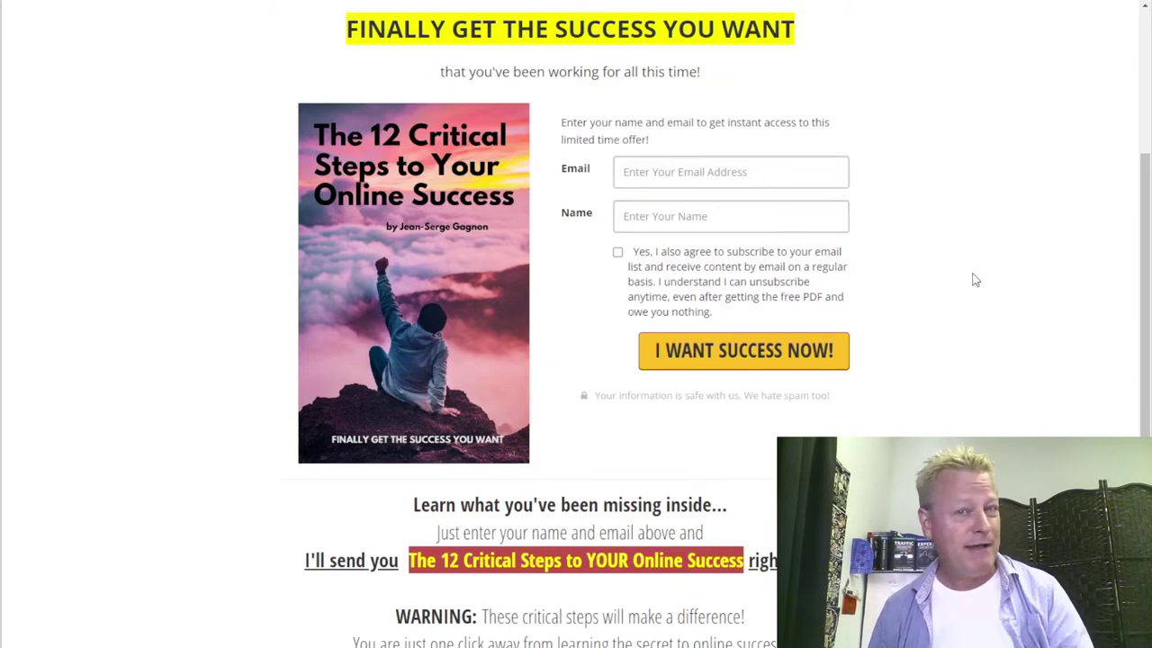
pyautogui.scroll(2, 972, 280)
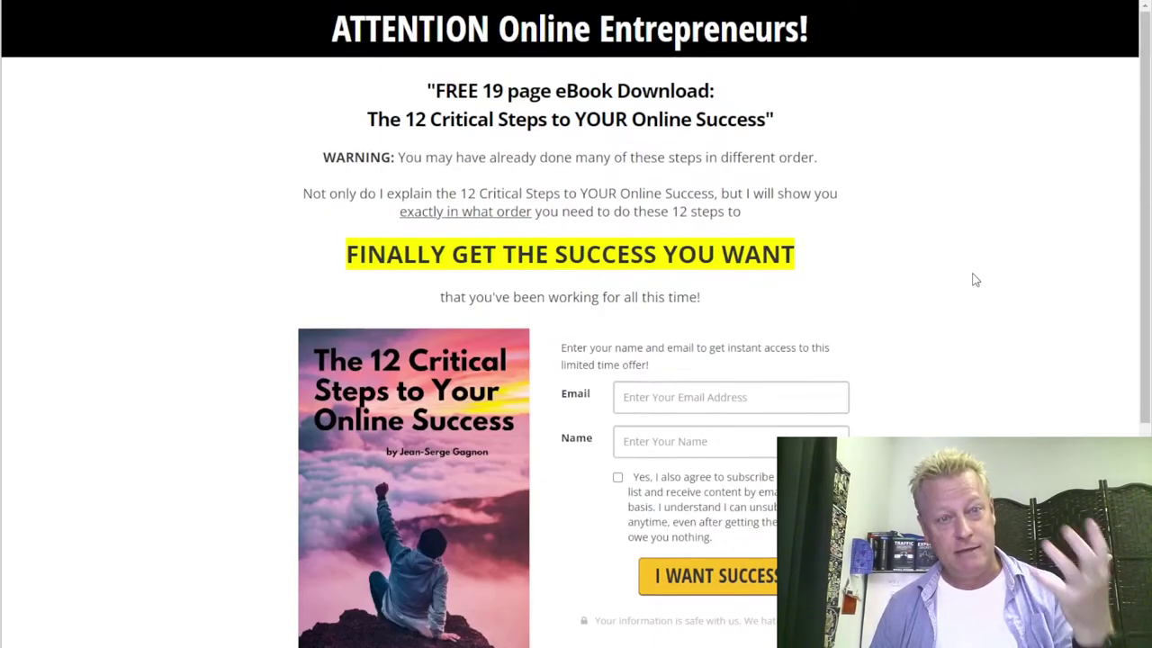
pyautogui.scroll(-3, 972, 280)
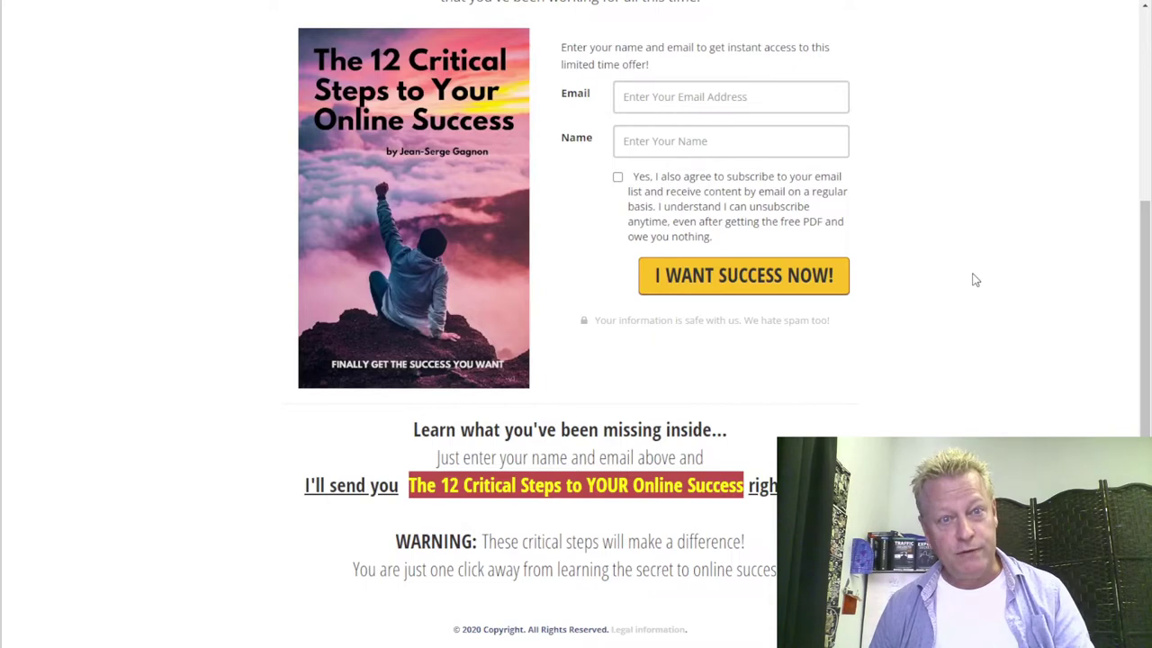
pyautogui.scroll(-1, 861, 218)
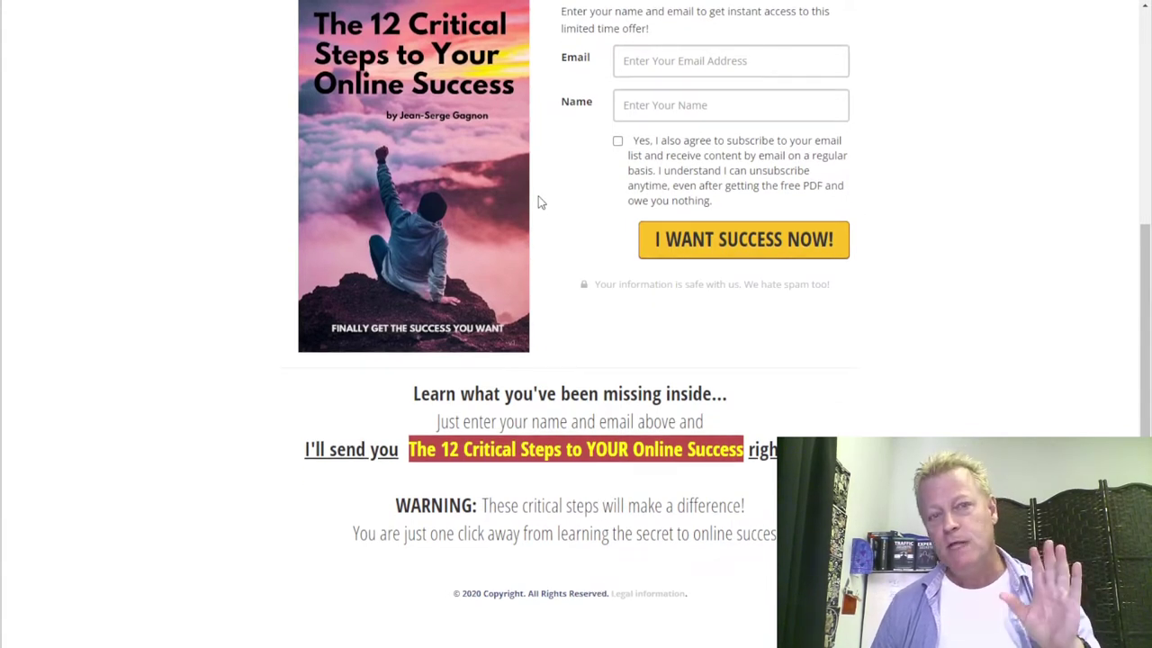
pyautogui.scroll(4, 540, 202)
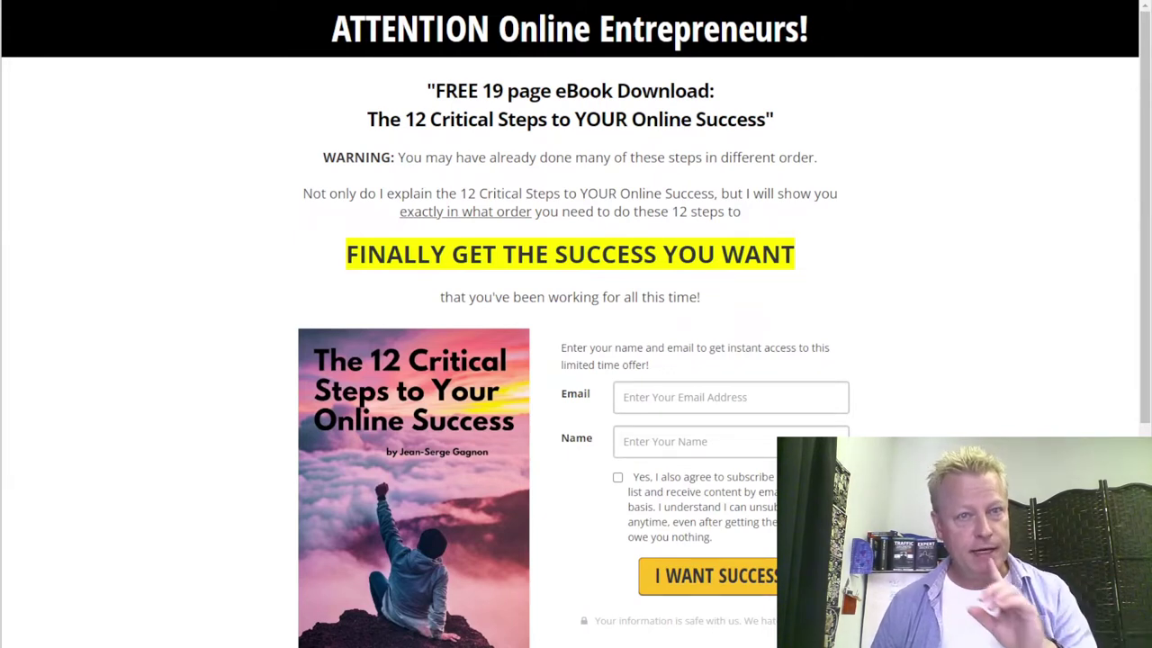
# - Load the MyLeadSystemPRO site via 'mlsp' in a new tab and choose Login
pyautogui.hotkey('ctrl', 't')
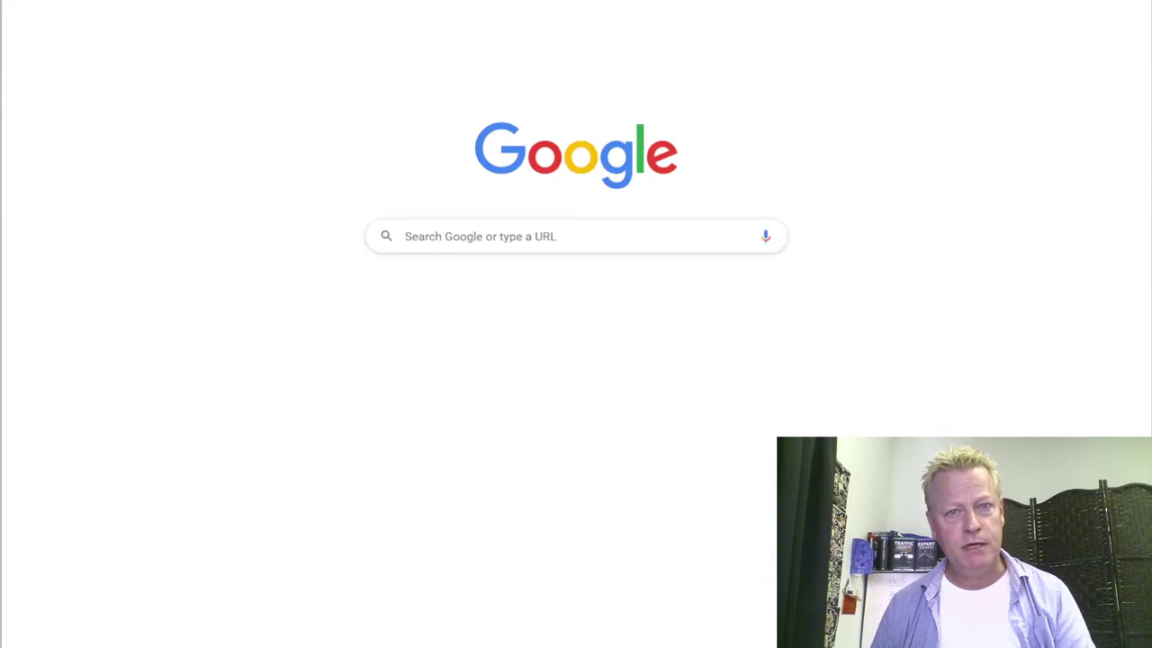
pyautogui.click(768, 2)
pyautogui.write('mlsp')
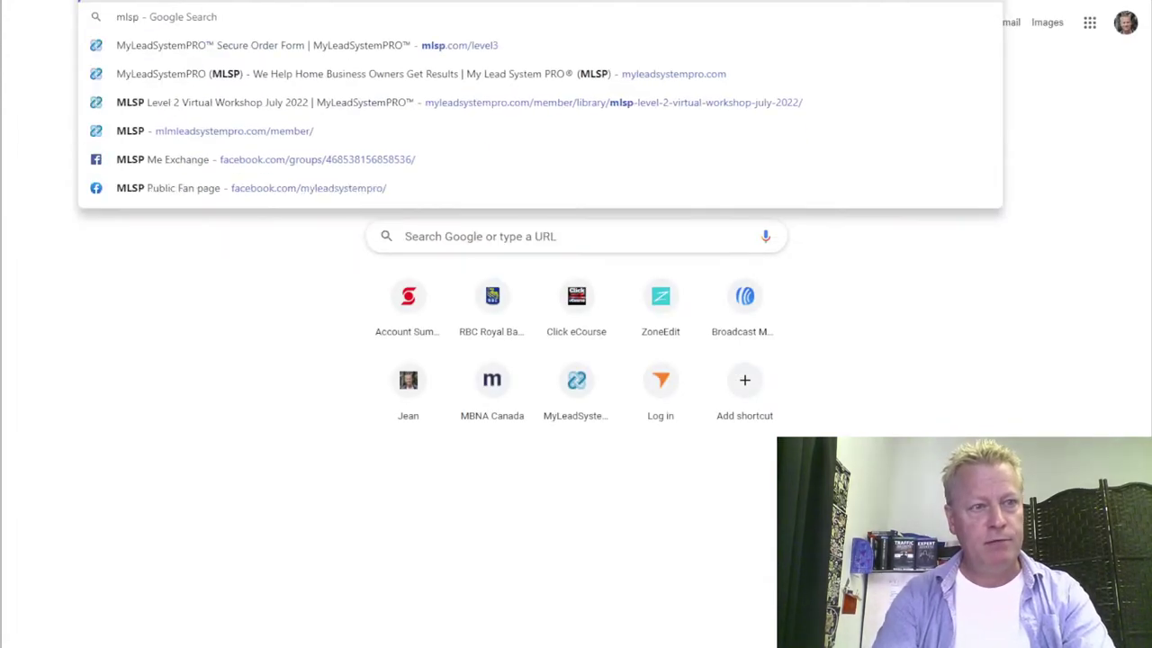
pyautogui.press('Return')
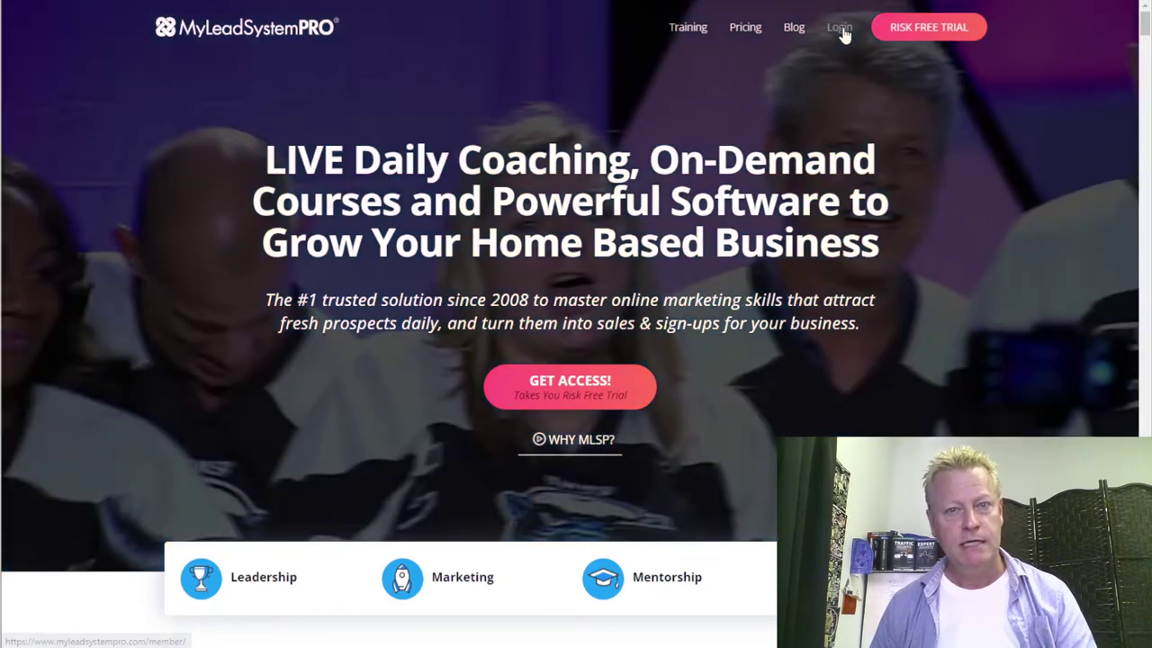
pyautogui.click(840, 28)
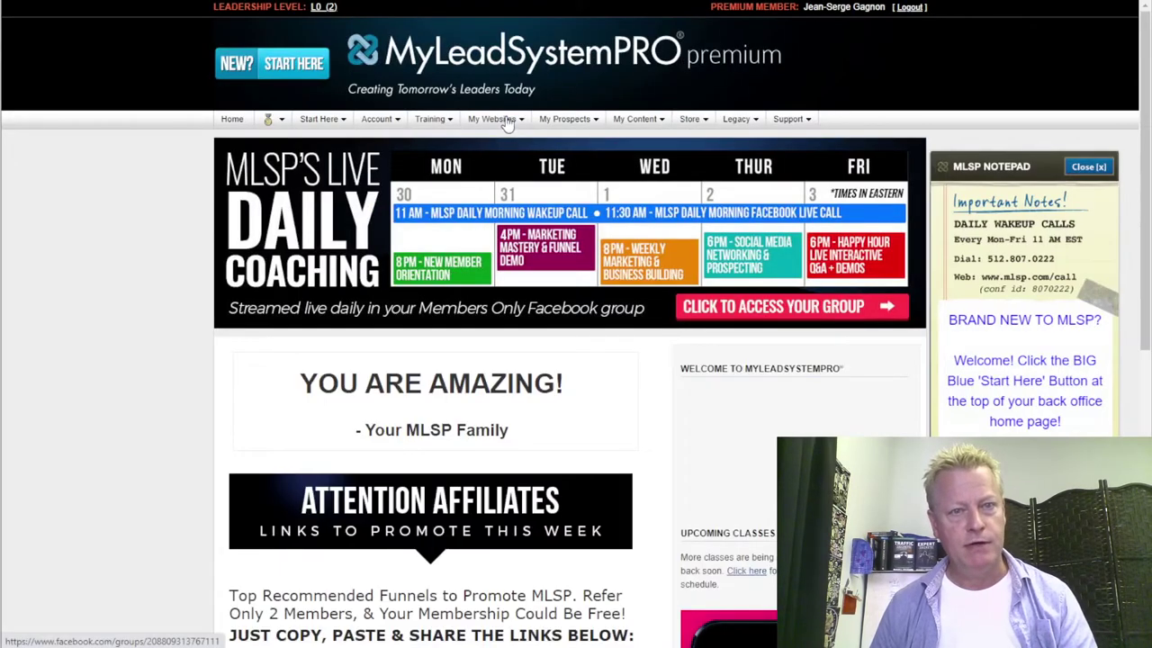
# - Browse the My Websites and My Content menus in the back office
pyautogui.moveTo(509, 121)
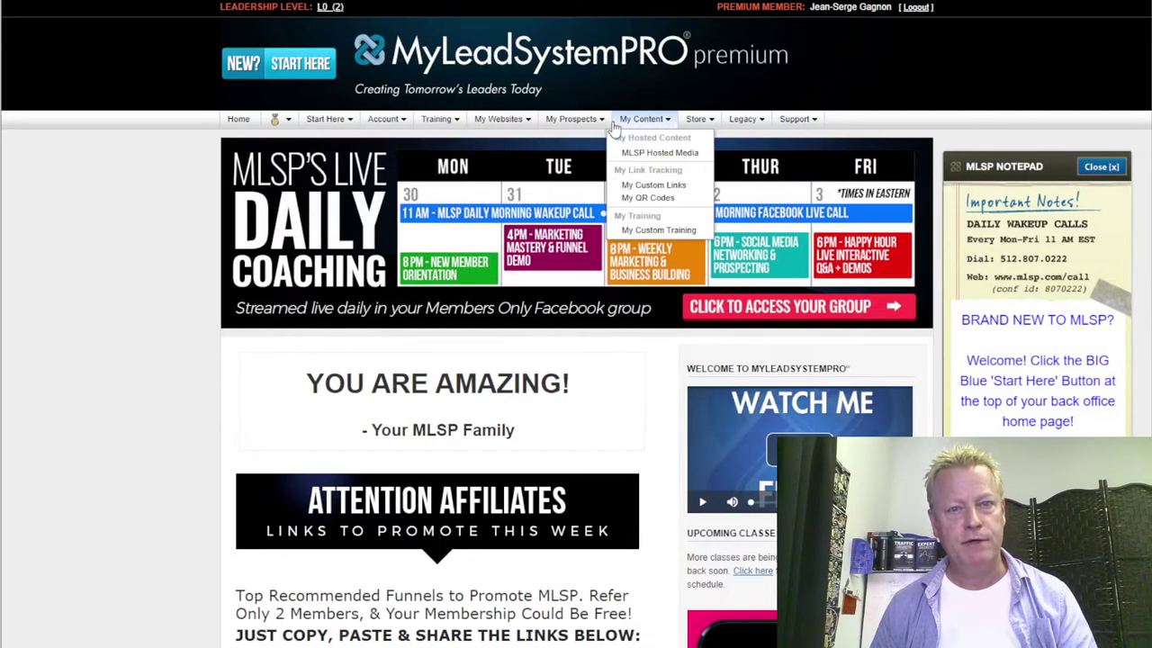
pyautogui.moveTo(615, 129)
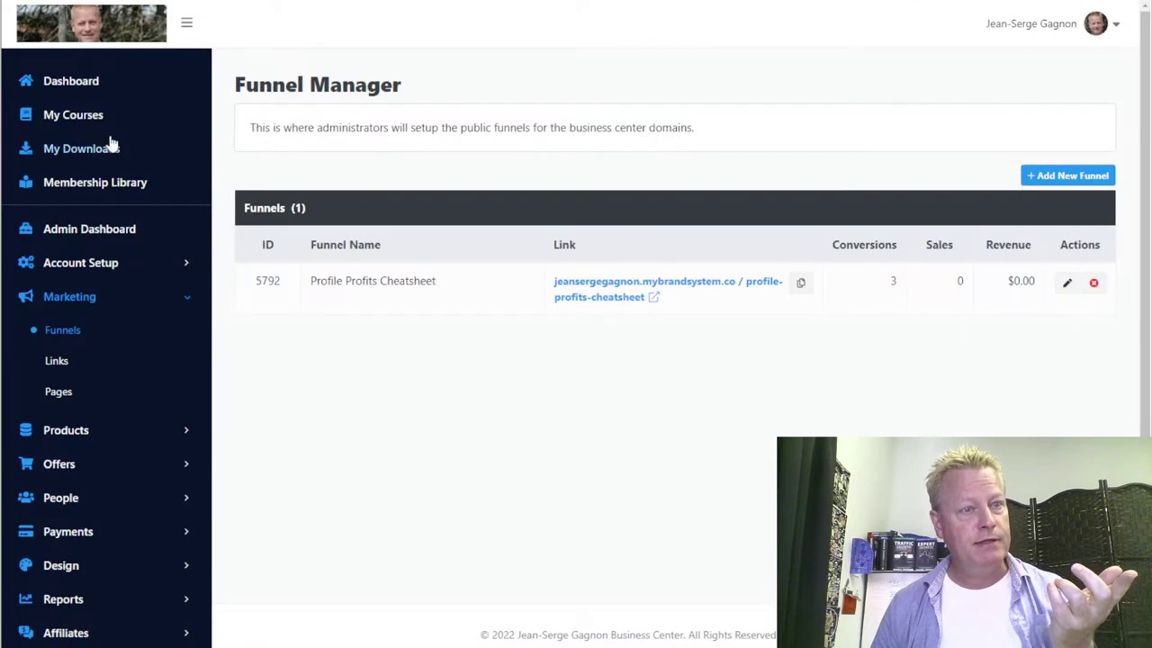
# - From the Dashboard, expand Marketing and Marketplace and view My Licensed Courses
pyautogui.click(77, 82)
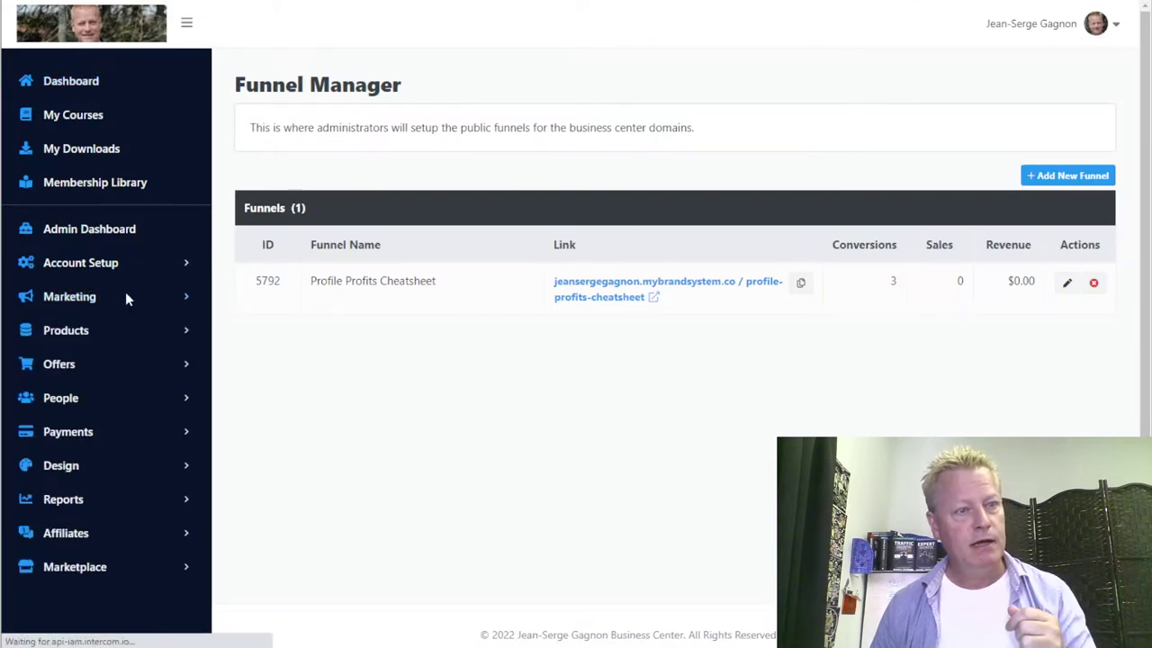
pyautogui.click(56, 297)
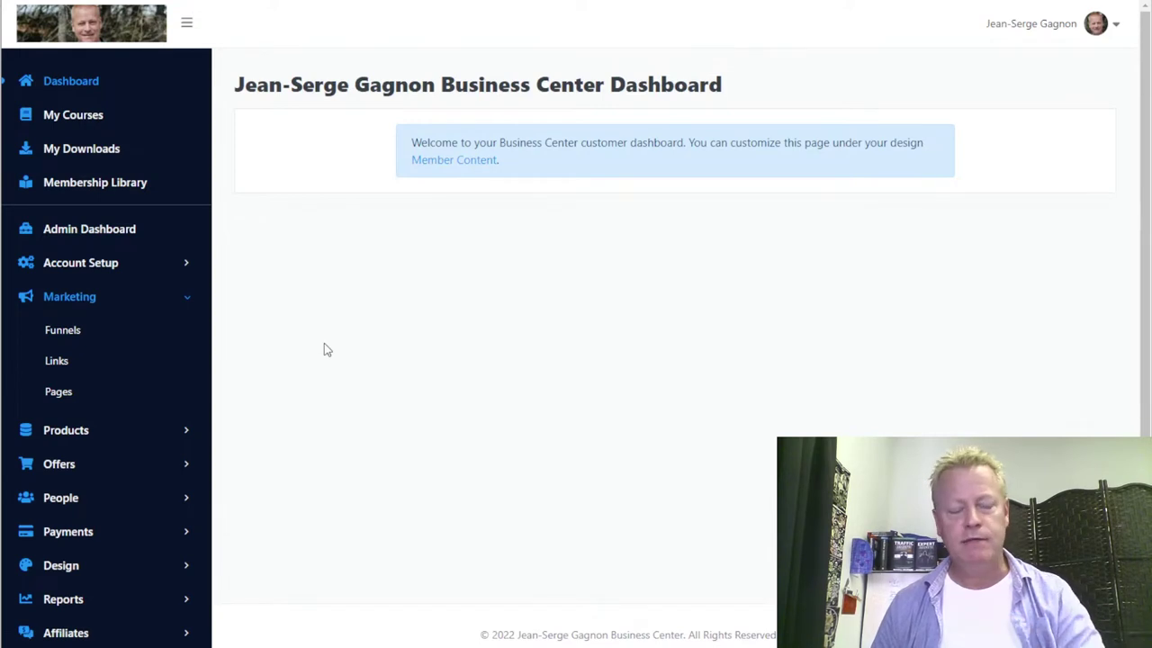
pyautogui.scroll(-2, 100, 406)
pyautogui.click(93, 621)
pyautogui.click(115, 545)
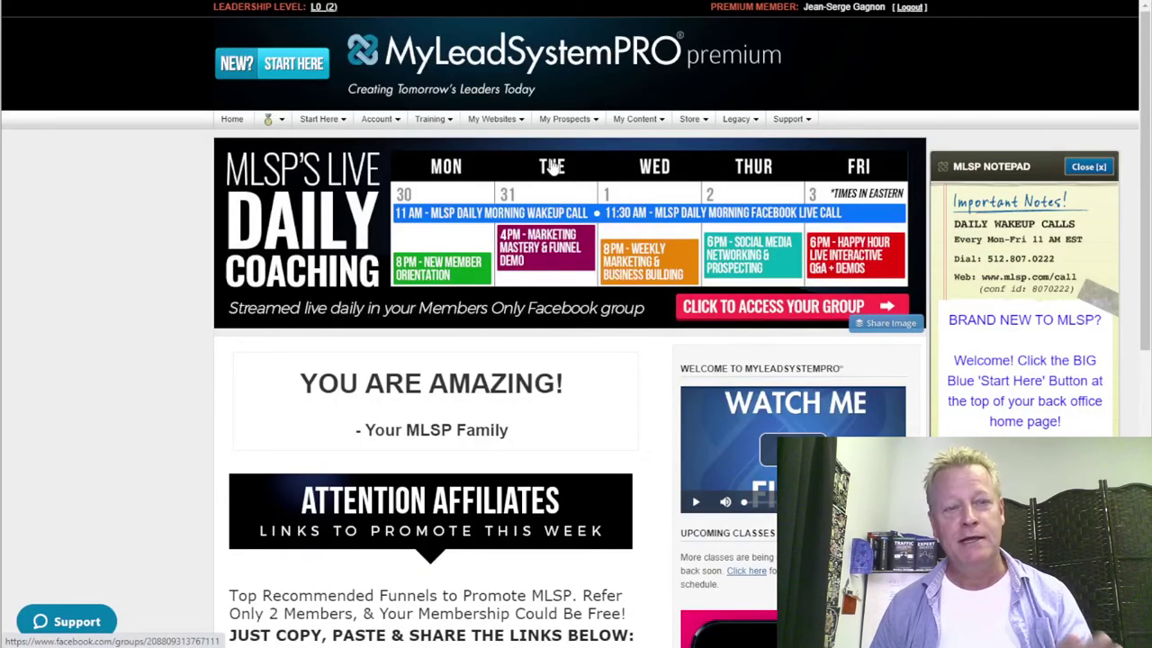
# - Choose NEW MLSP Business Center under My Websites and scroll the launcher page
pyautogui.moveTo(493, 119)
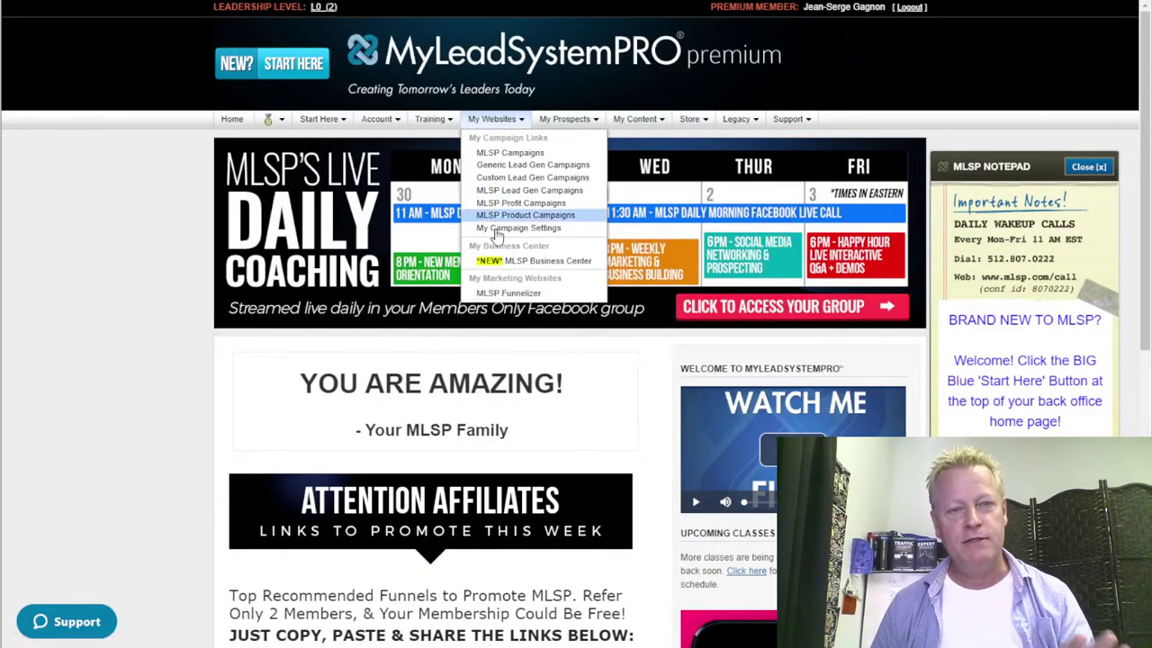
pyautogui.click(527, 261)
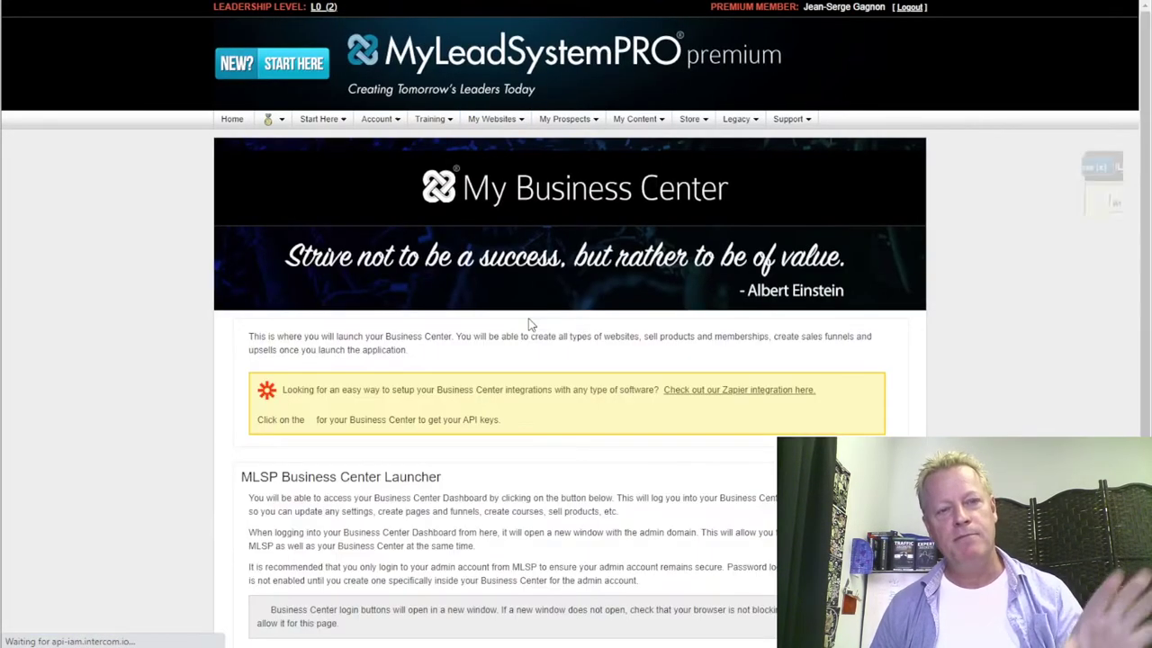
pyautogui.scroll(-2, 545, 164)
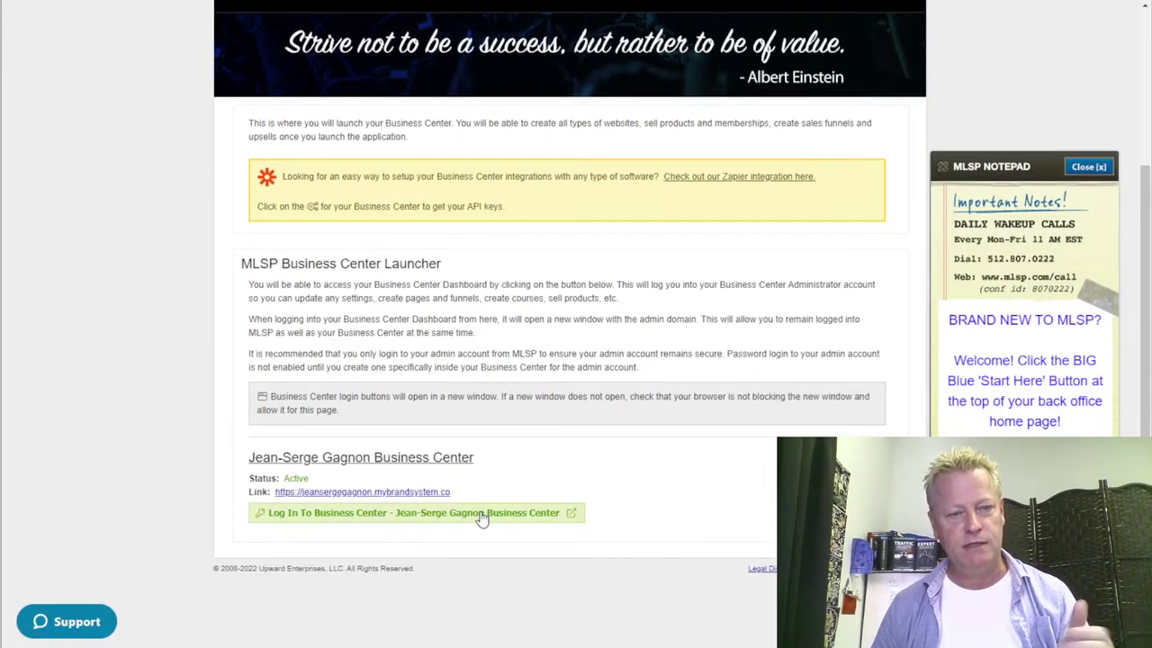
pyautogui.scroll(1, 481, 520)
pyautogui.scroll(-1, 482, 519)
pyautogui.scroll(3, 481, 520)
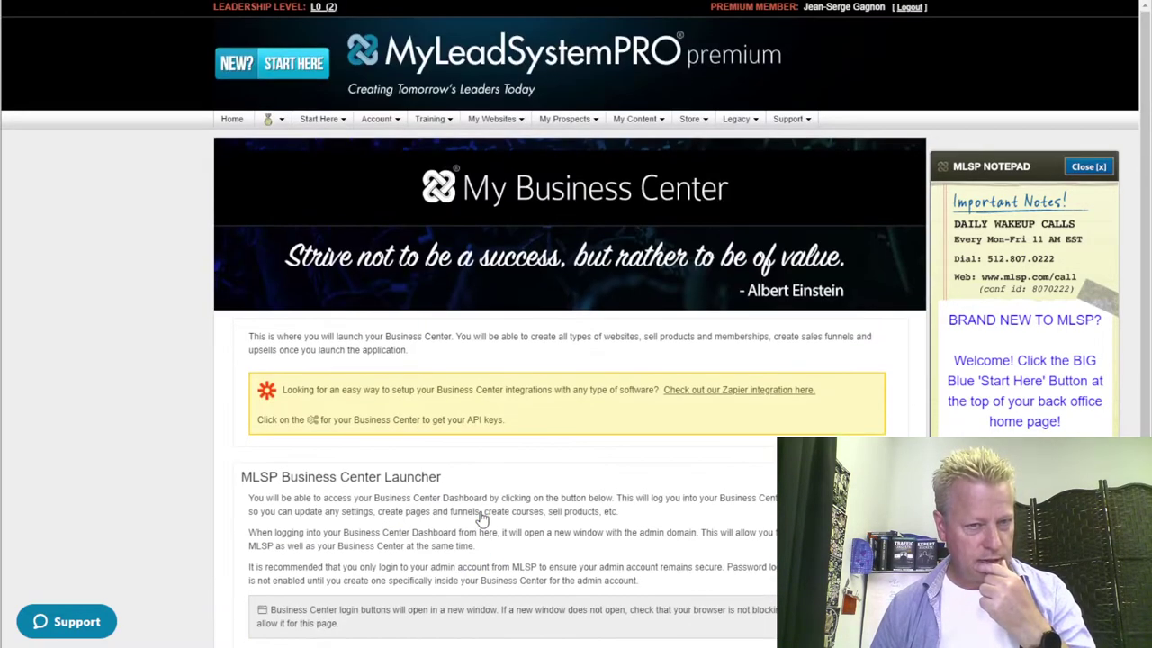
pyautogui.moveTo(556, 124)
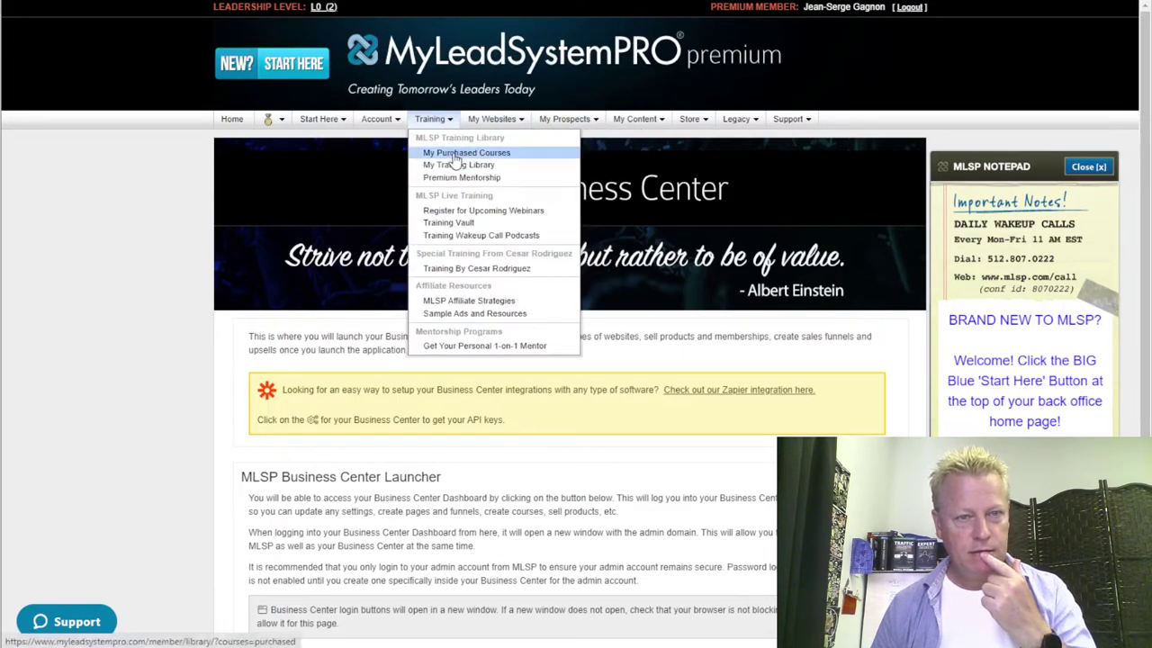
# - Scroll the My Purchased Courses grid to reach the MLSP Level 1 Virtual Workshop
pyautogui.scroll(-3, 456, 442)
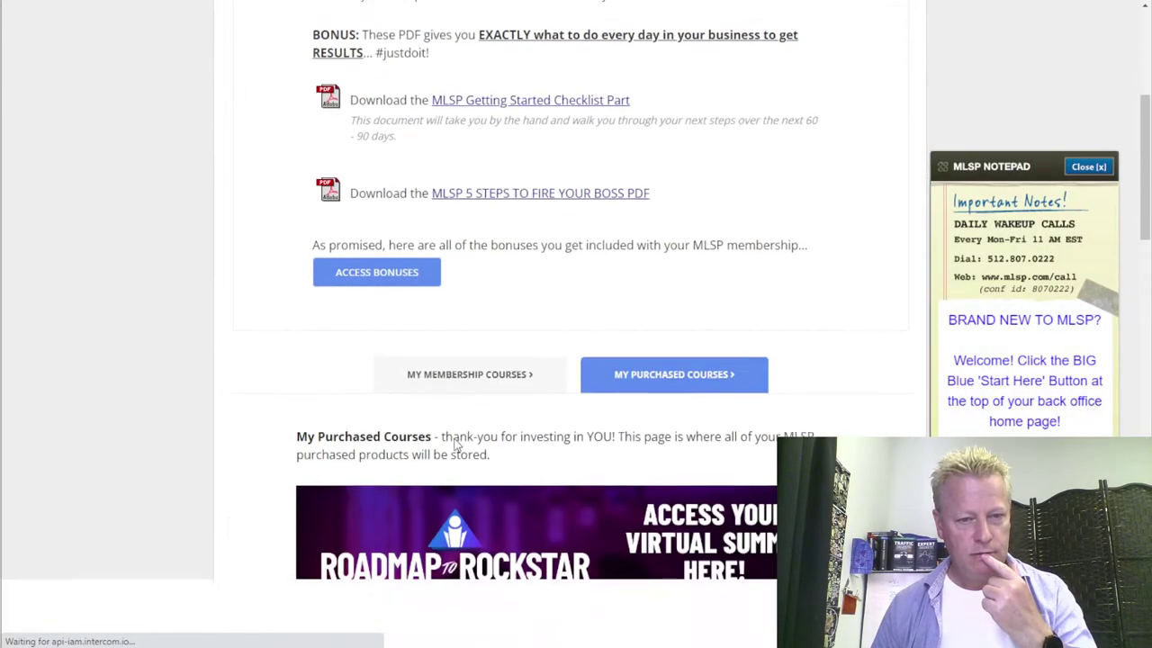
pyautogui.scroll(-9, 487, 449)
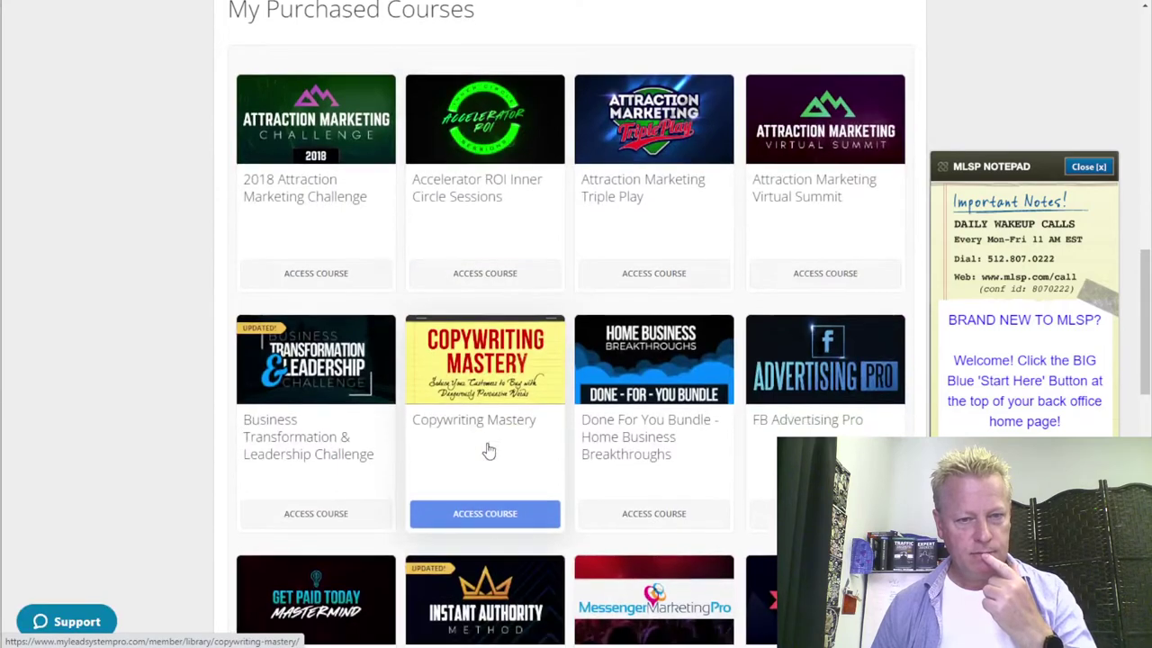
pyautogui.scroll(-6, 487, 449)
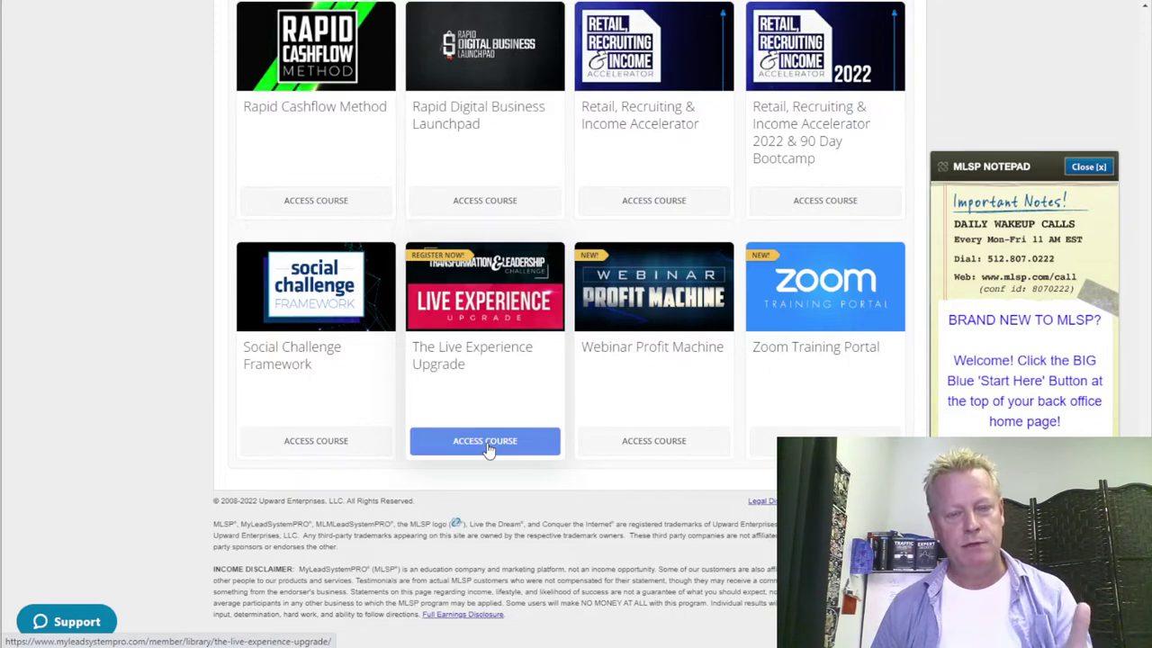
pyautogui.scroll(5, 487, 449)
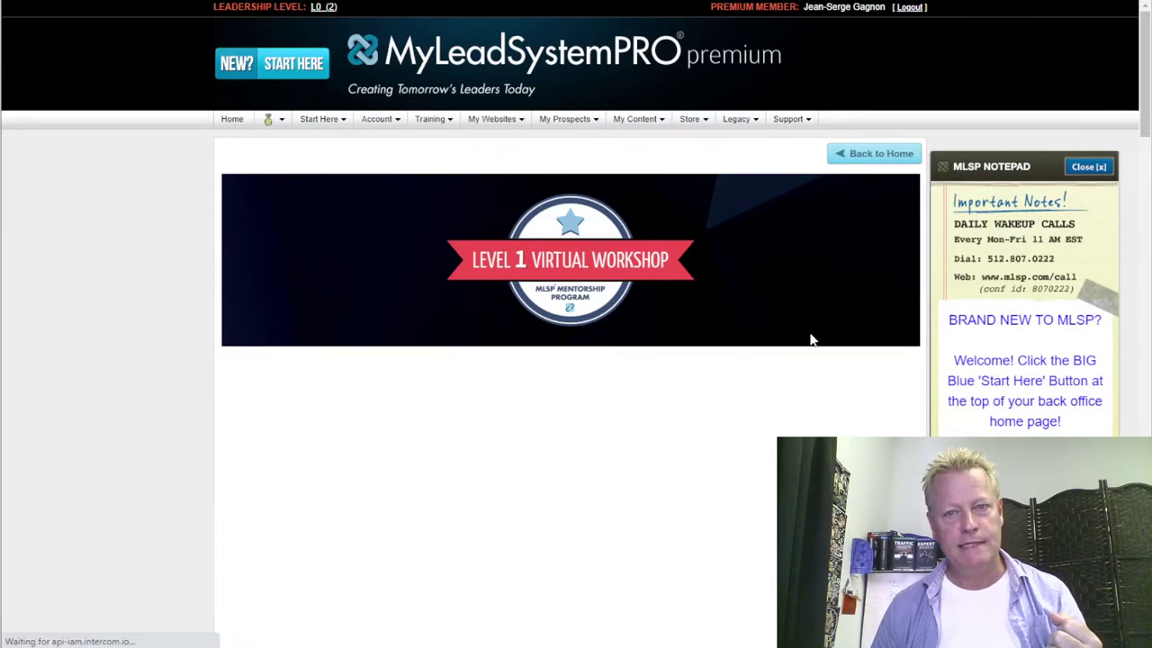
# - Return to the library and open the MLSP Level 2 Virtual Workshop July 2022 purchased course
pyautogui.hotkey('alt', 'Left')
pyautogui.scroll(-6, 746, 288)
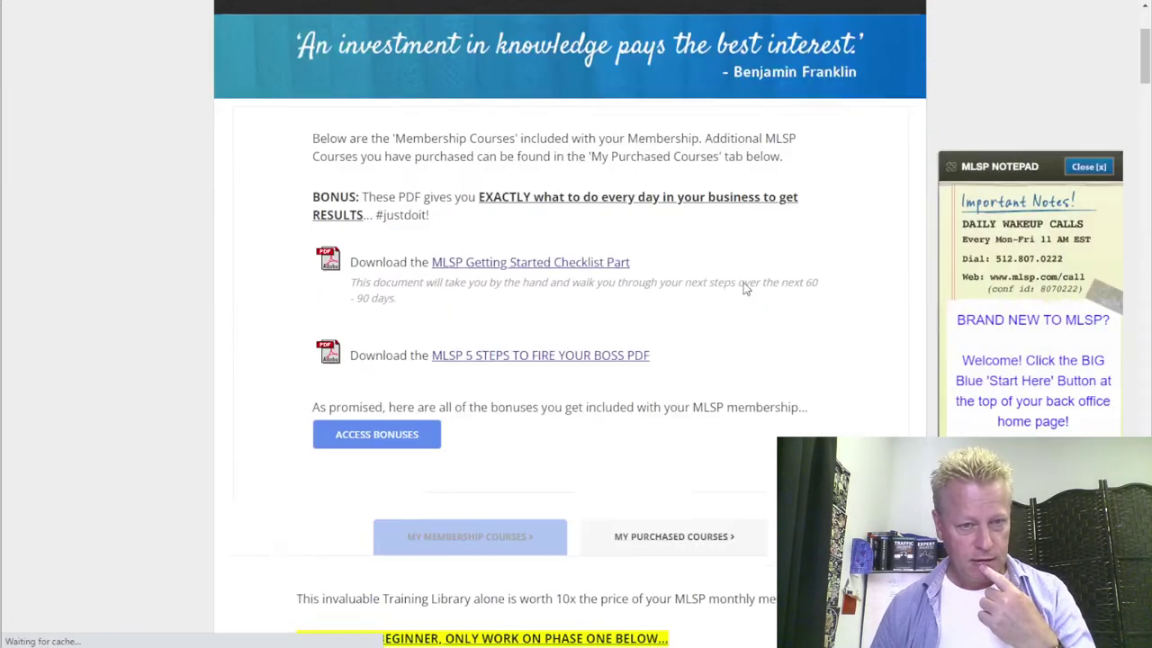
pyautogui.click(694, 297)
pyautogui.scroll(-6, 694, 393)
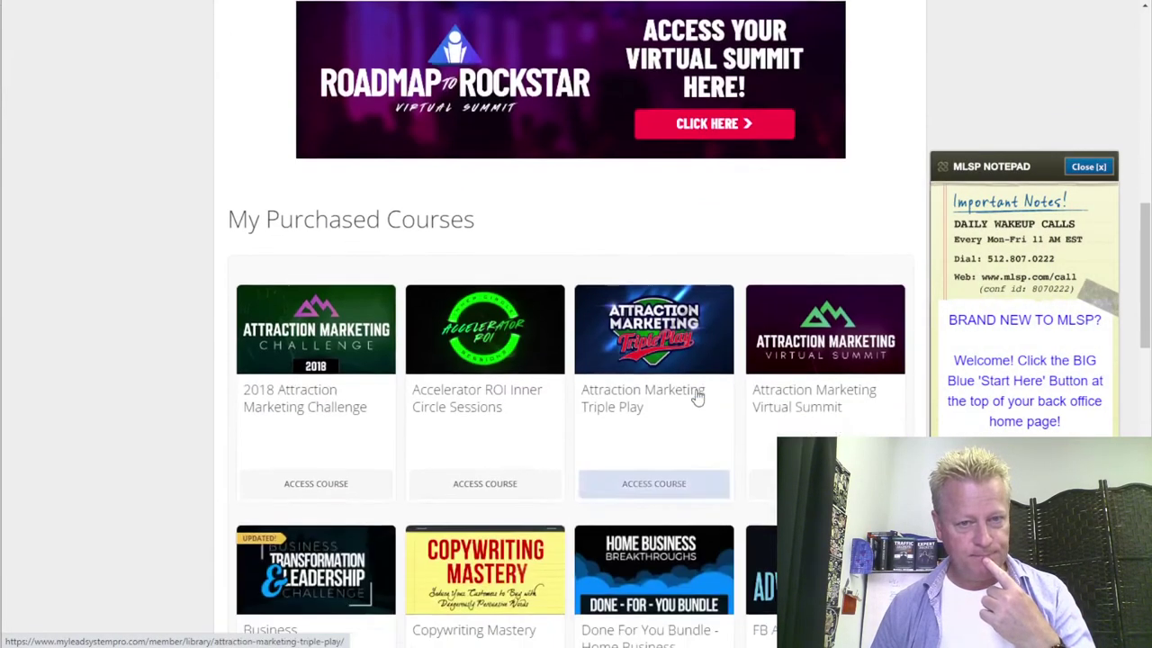
pyautogui.scroll(-3, 698, 396)
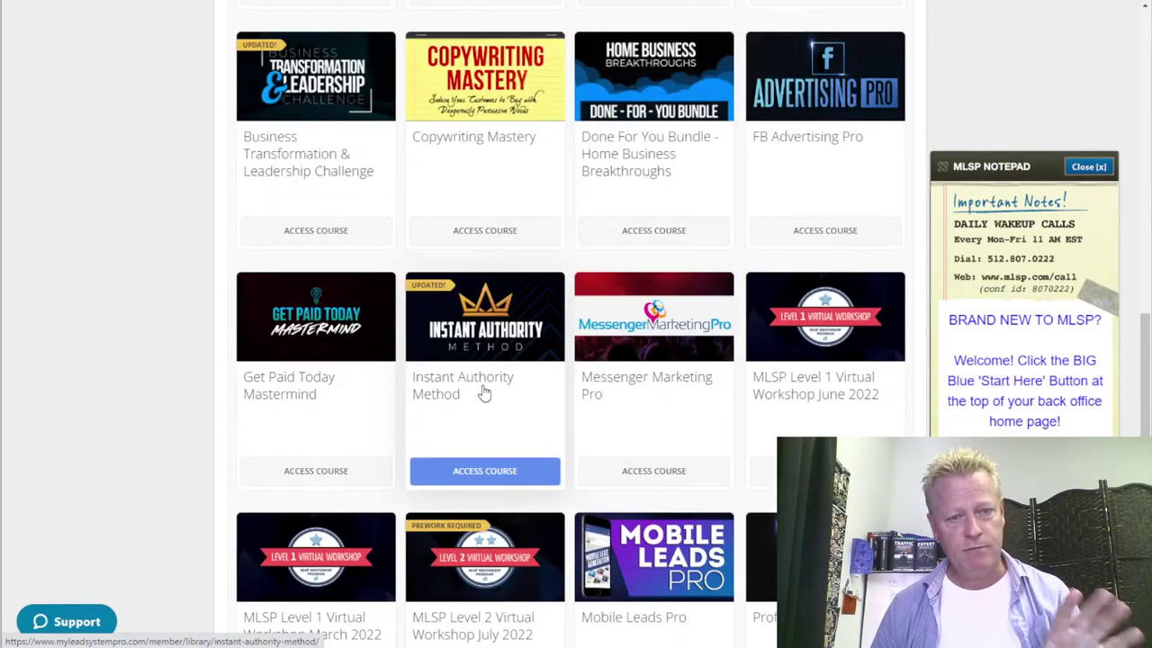
pyautogui.scroll(-3, 484, 393)
pyautogui.click(483, 340)
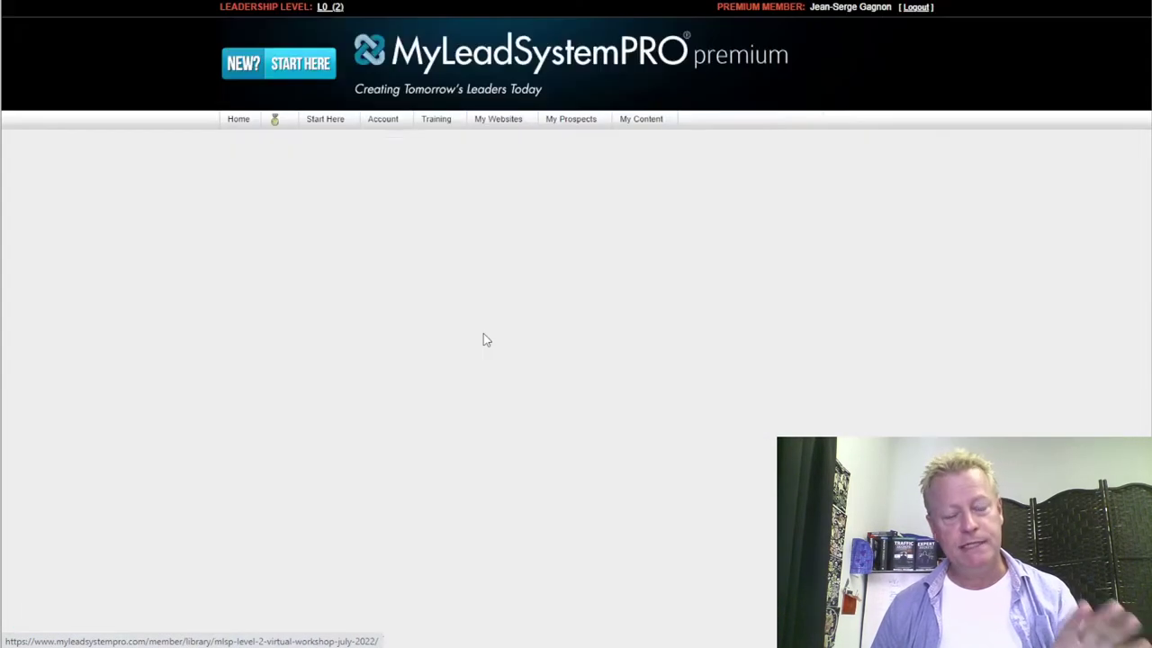
# - Review the workshop's Downloads & Resources section with its workbook files
pyautogui.scroll(-12, 483, 340)
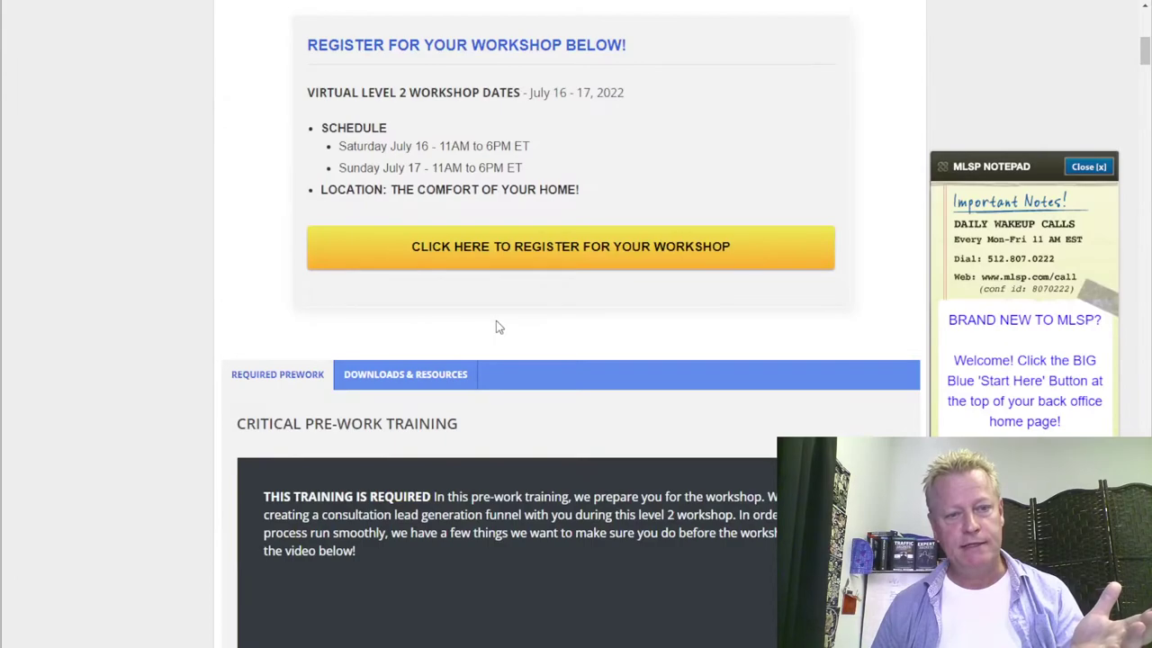
pyautogui.scroll(6, 496, 327)
pyautogui.click(412, 312)
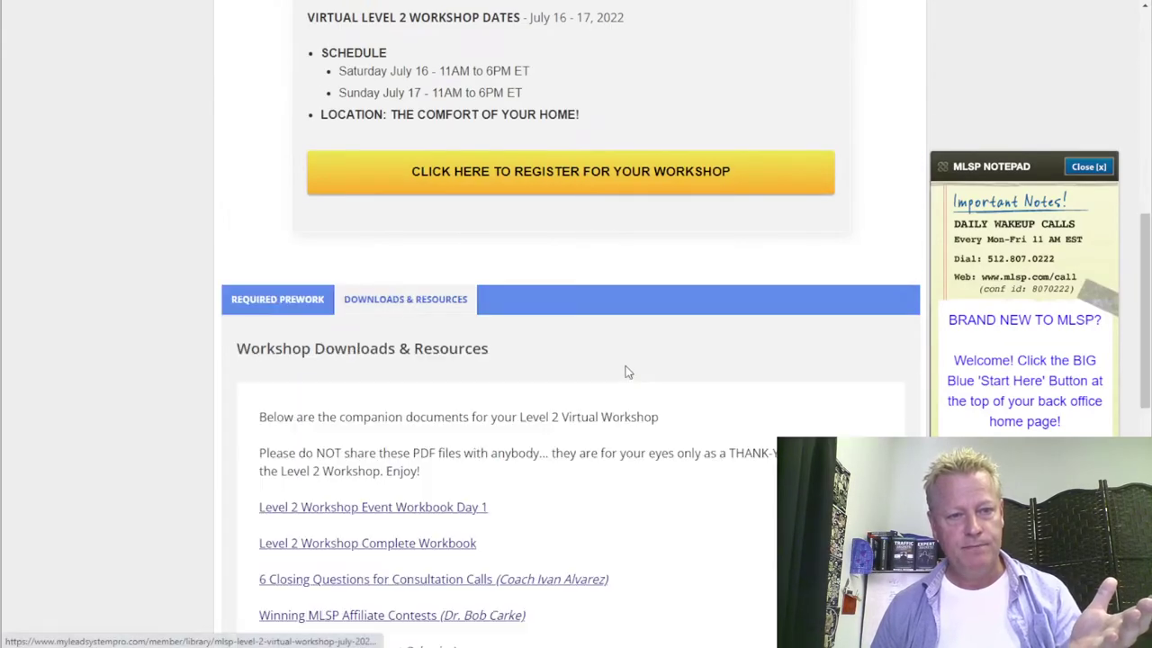
pyautogui.scroll(-5, 586, 358)
pyautogui.scroll(-3, 631, 374)
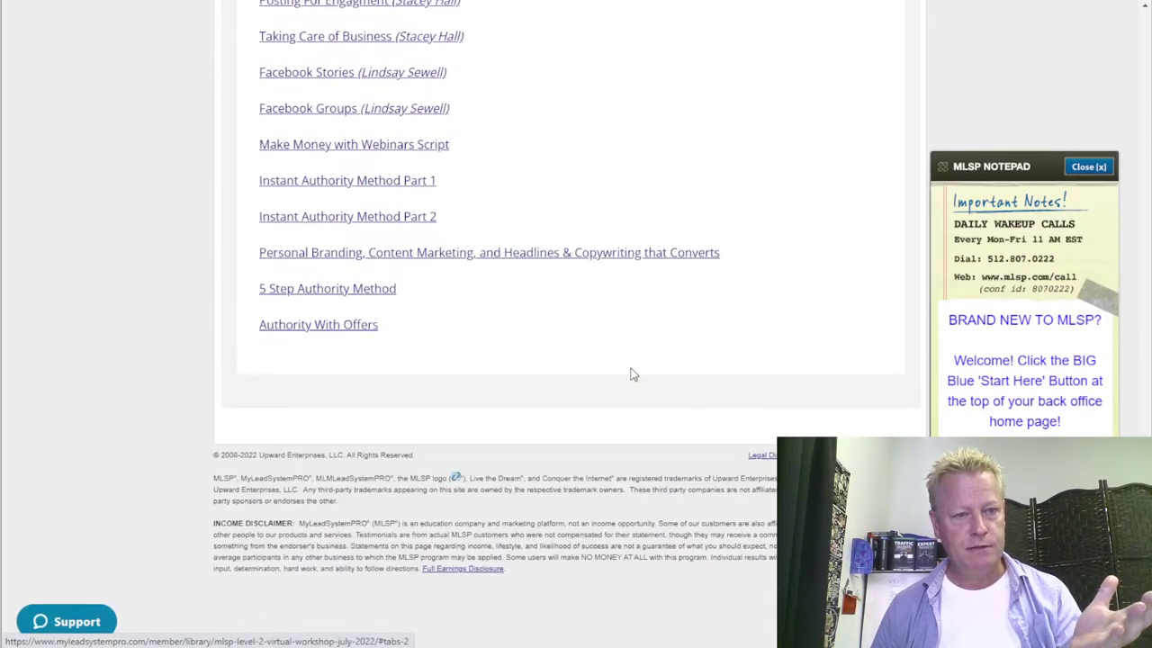
pyautogui.scroll(15, 631, 374)
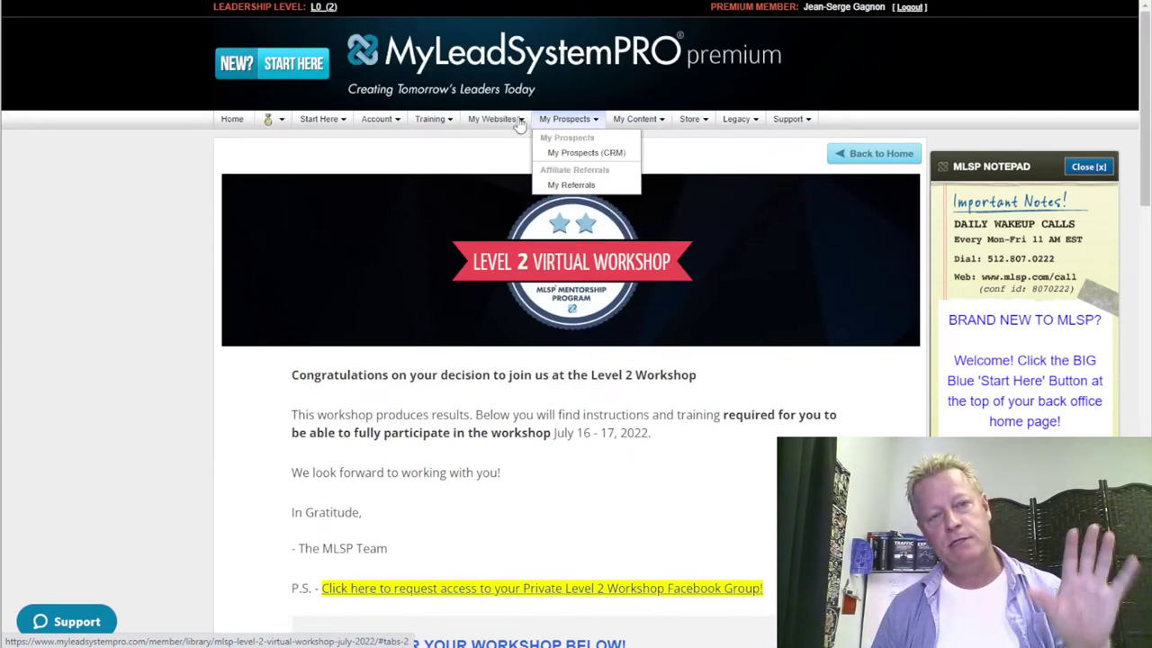
pyautogui.moveTo(502, 124)
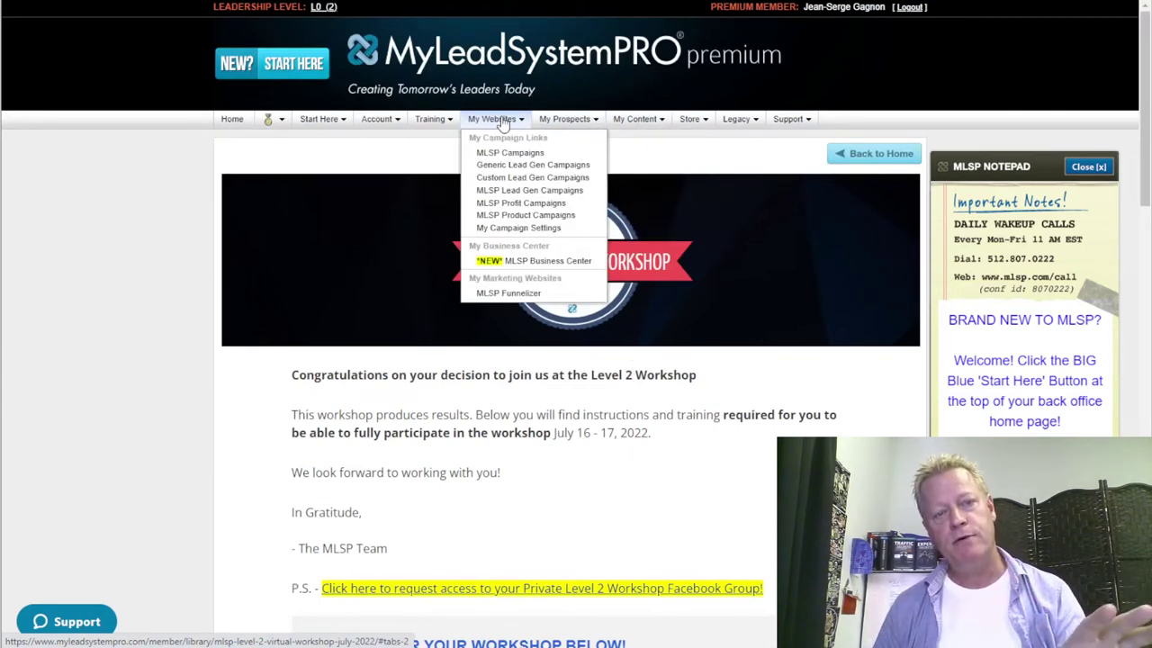
pyautogui.click(580, 167)
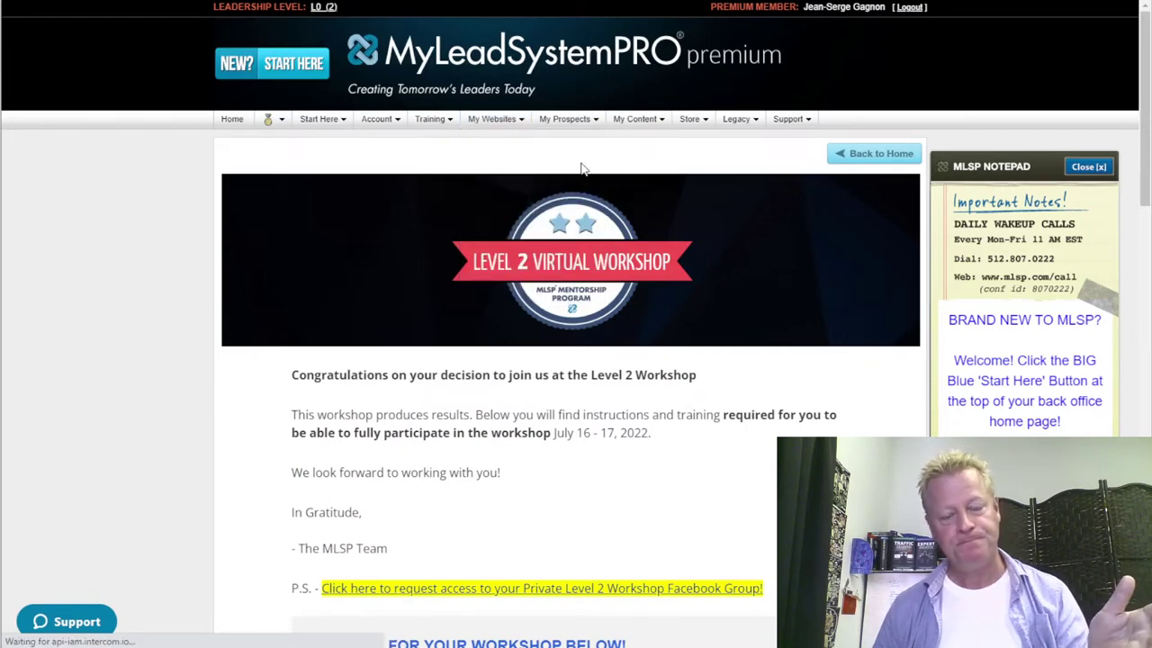
# - Preview the CBD Oil campaign landing page, close it, then preview Essential Oils
pyautogui.scroll(-4, 648, 315)
pyautogui.scroll(-10, 664, 324)
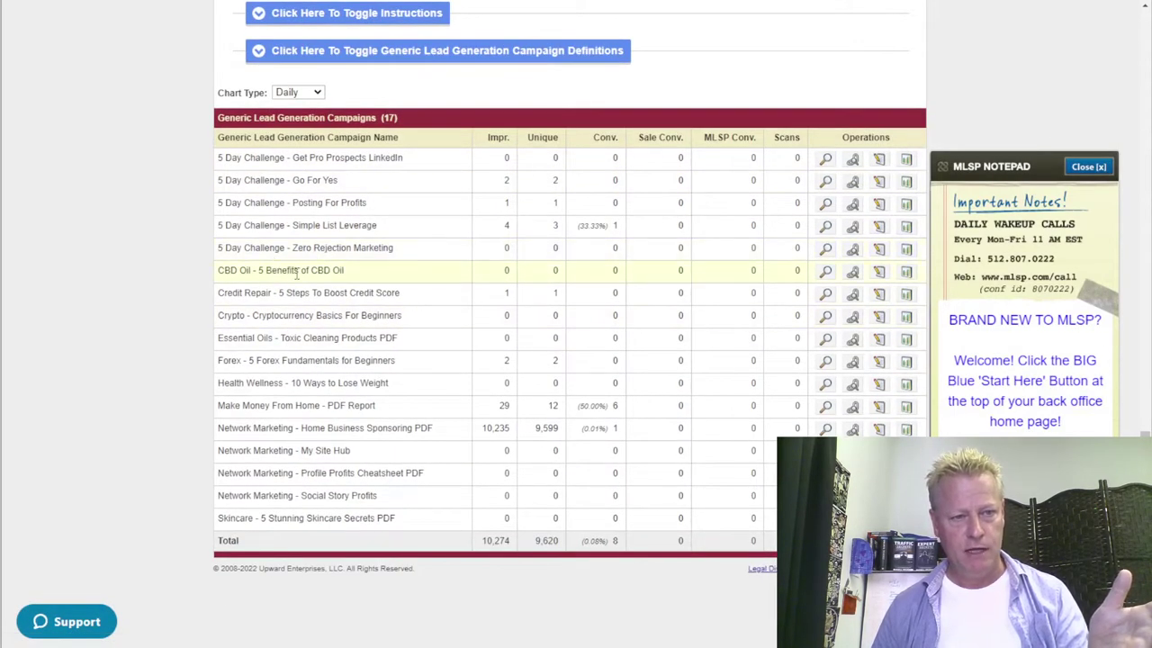
pyautogui.click(824, 272)
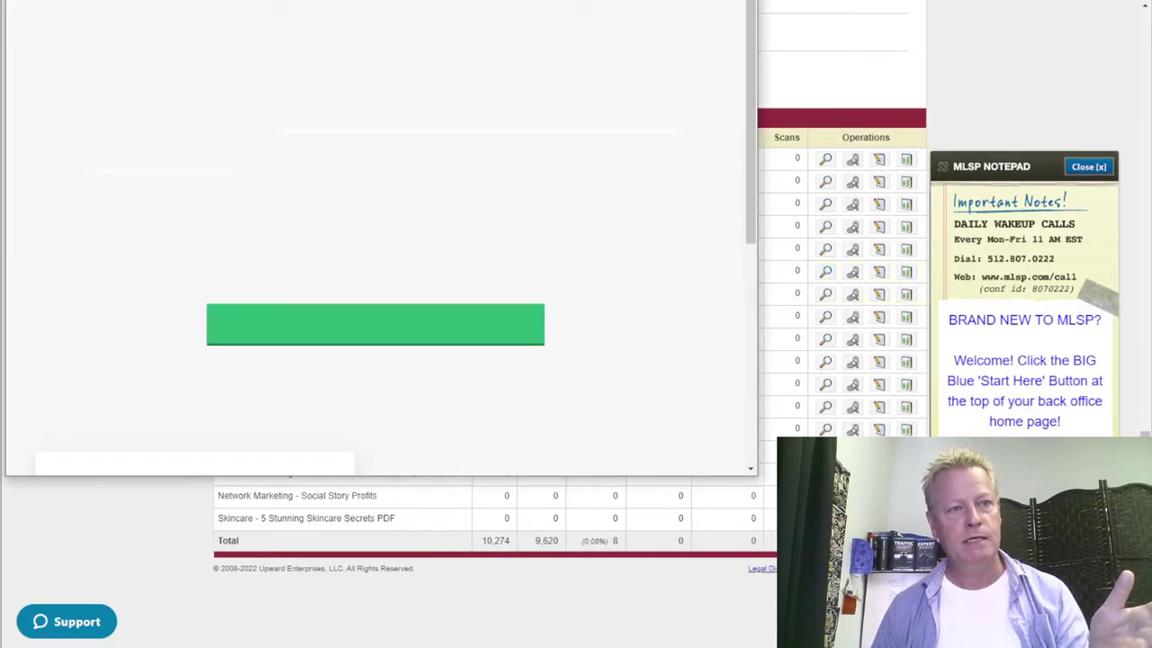
pyautogui.scroll(-5, 433, 160)
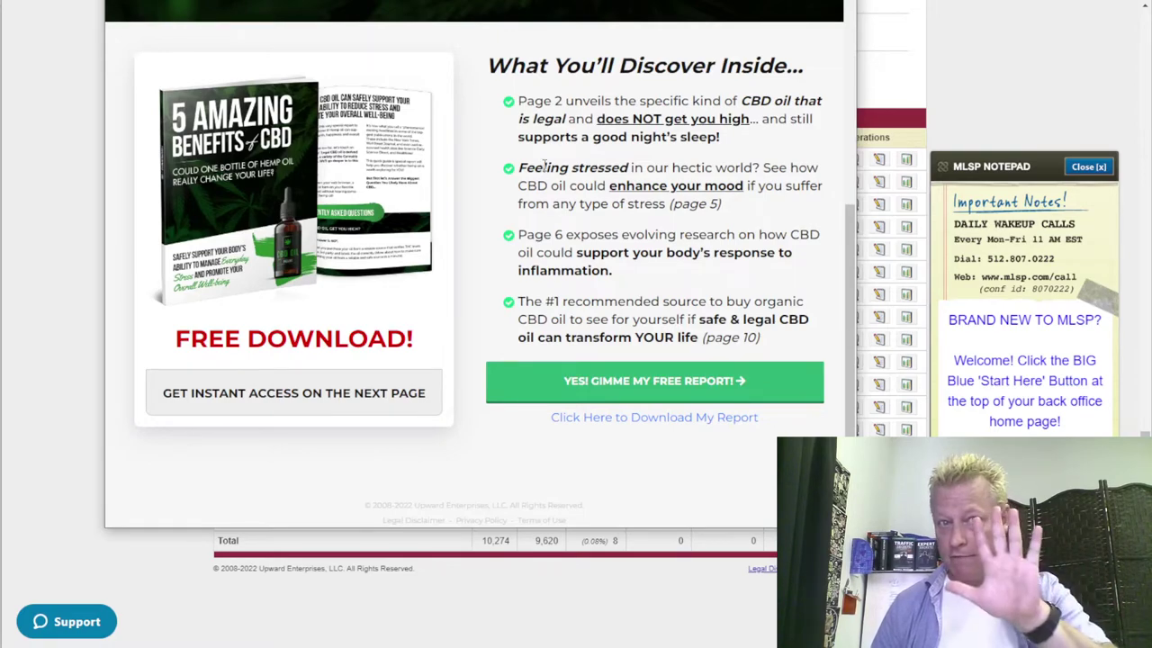
pyautogui.moveTo(761, 2)
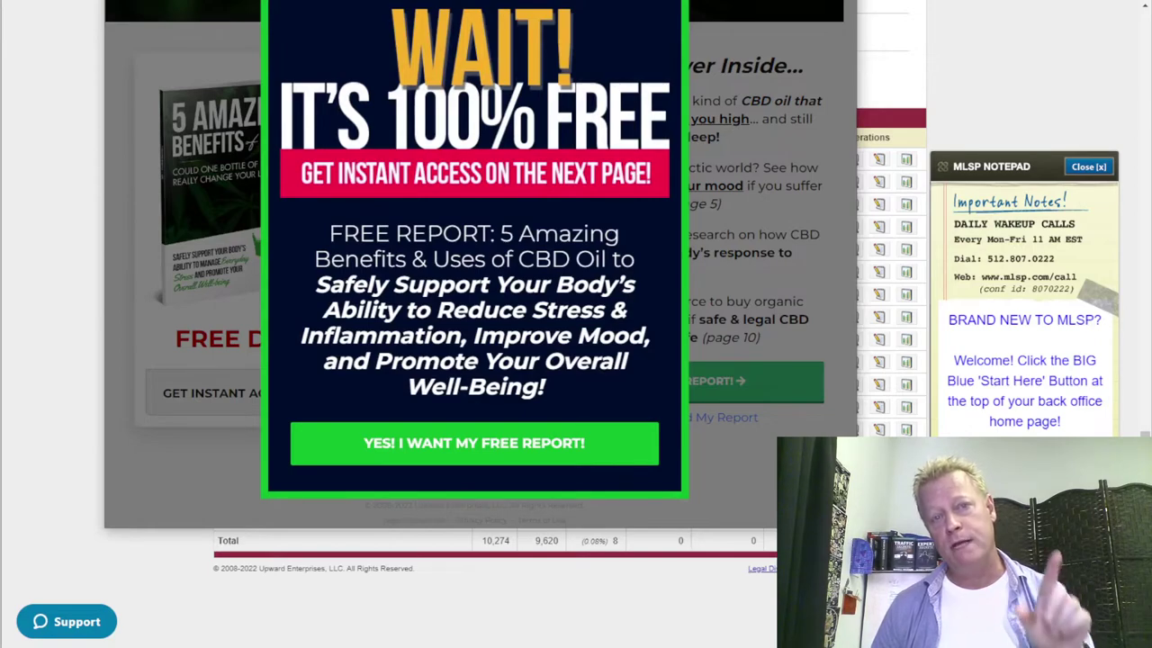
pyautogui.press('Escape')
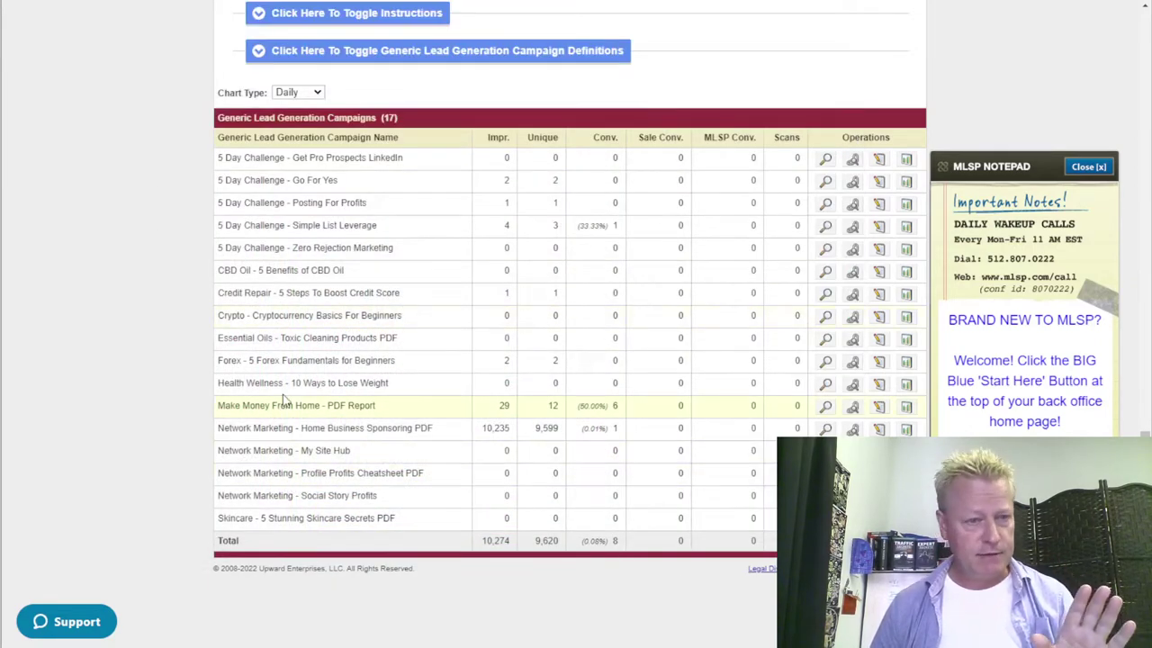
pyautogui.click(826, 338)
pyautogui.press('Right')
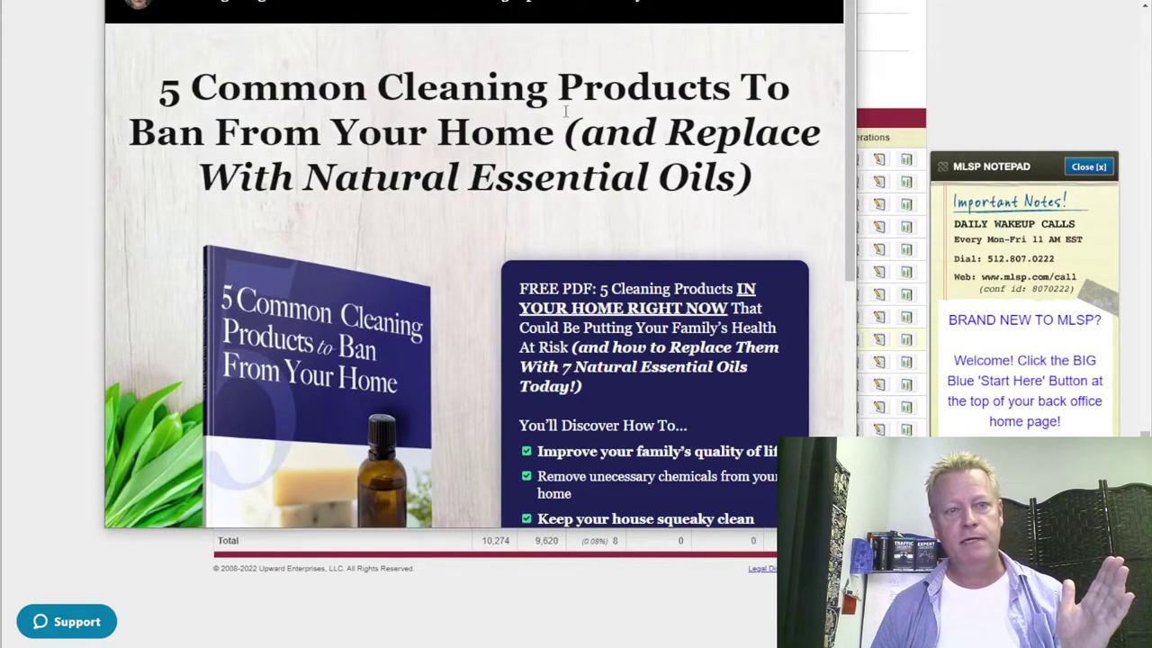
pyautogui.scroll(-5, 443, 201)
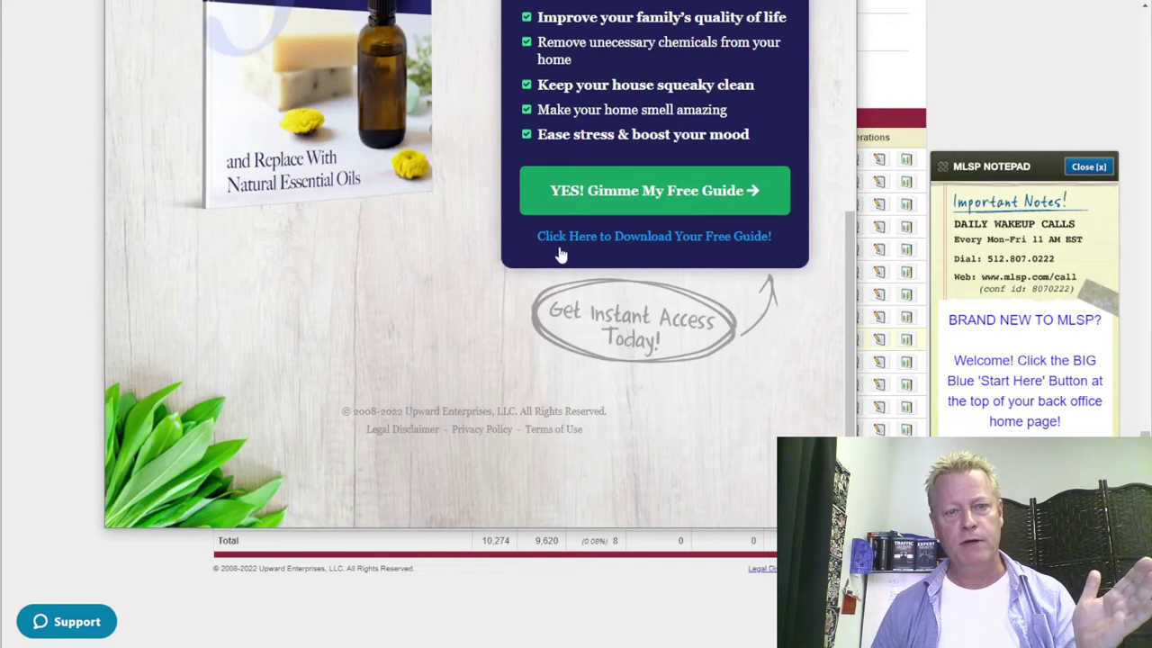
pyautogui.scroll(4, 443, 201)
pyautogui.press('Escape')
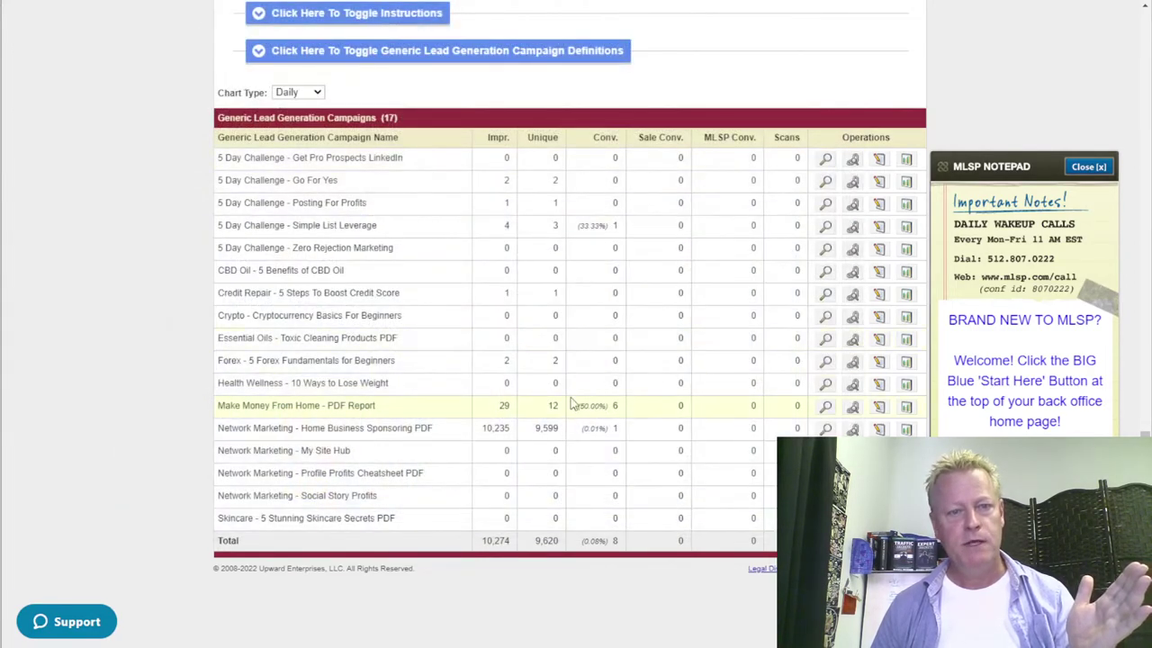
pyautogui.click(826, 407)
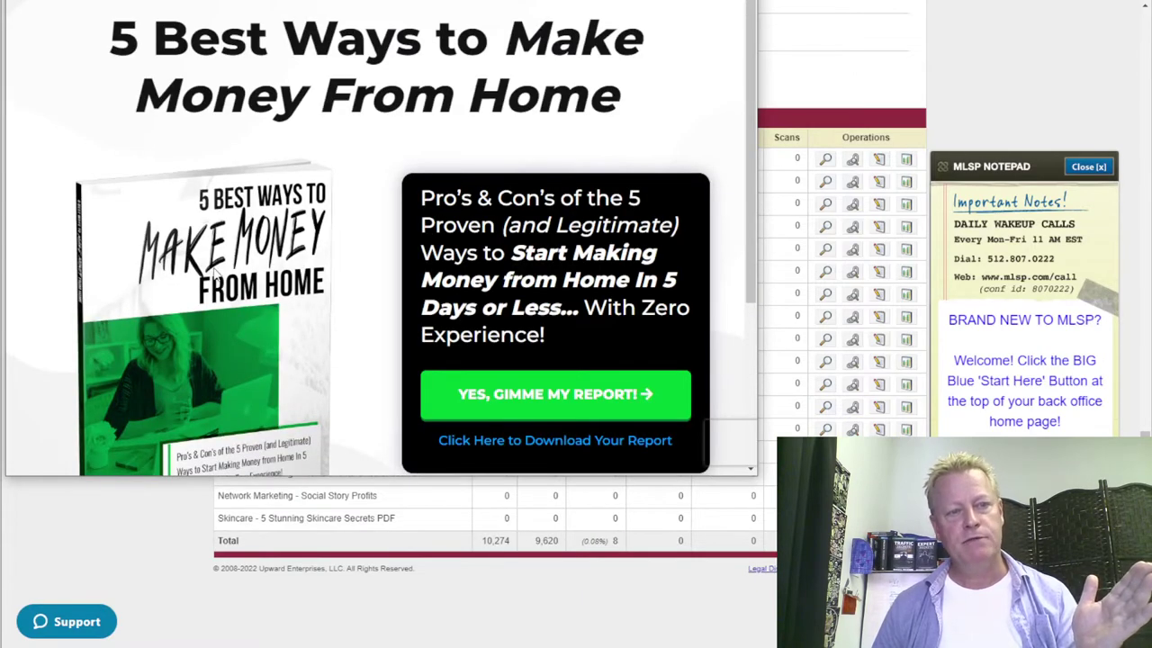
pyautogui.scroll(-3, 270, 278)
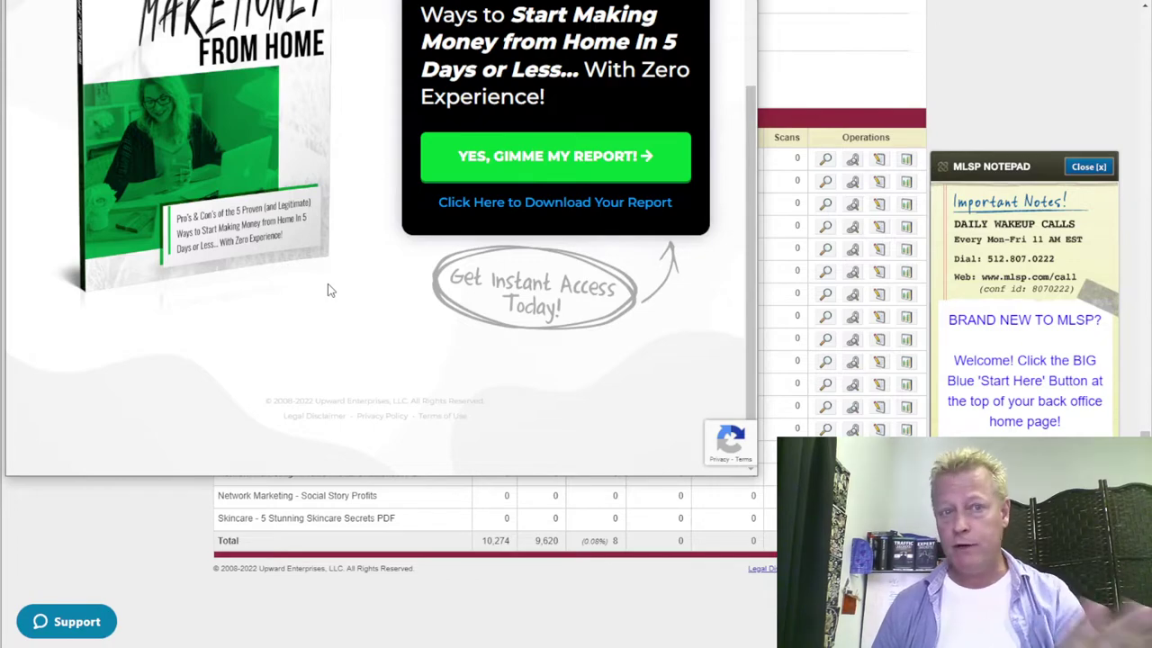
pyautogui.press('Escape')
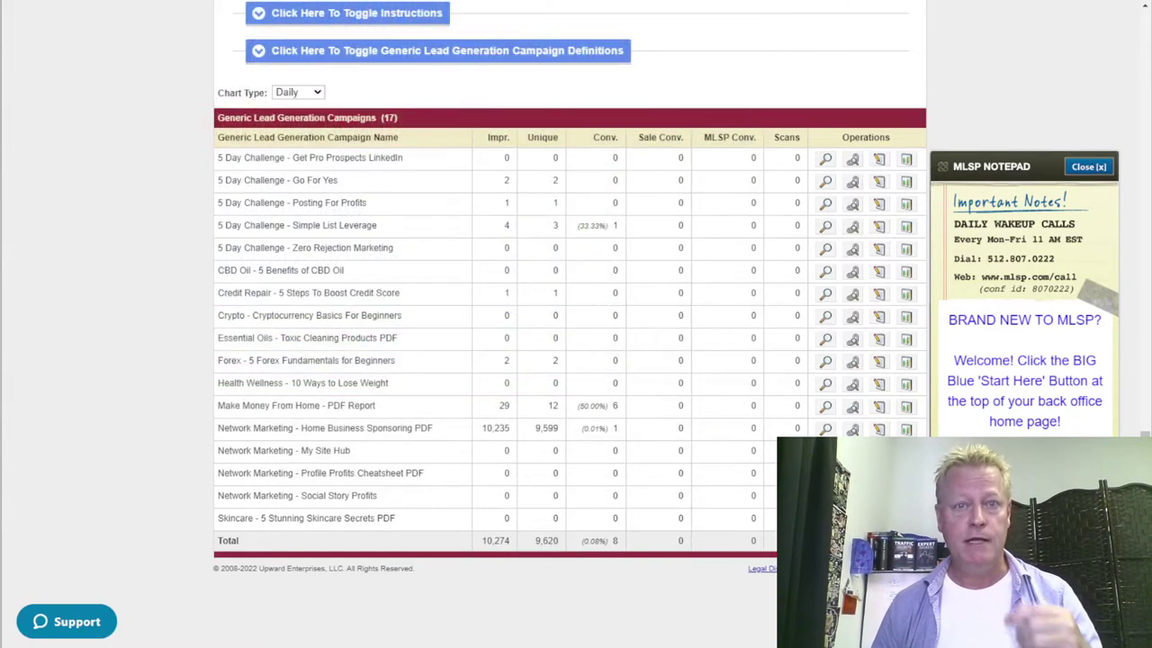